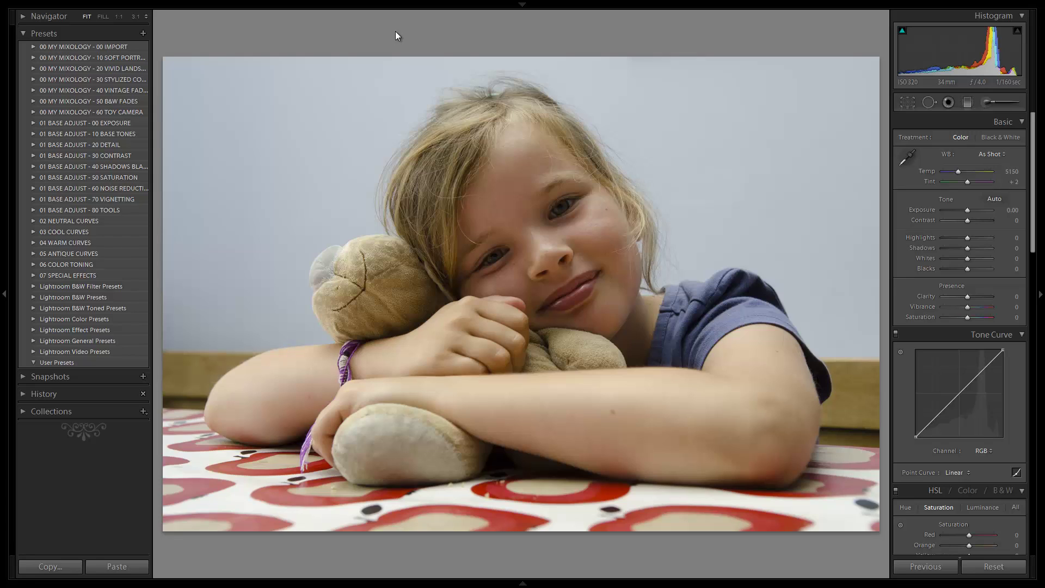
# Check the photo's file and camera information overlay and the Adjustment Brush settings, leaving the brush closed
pyautogui.press('i')
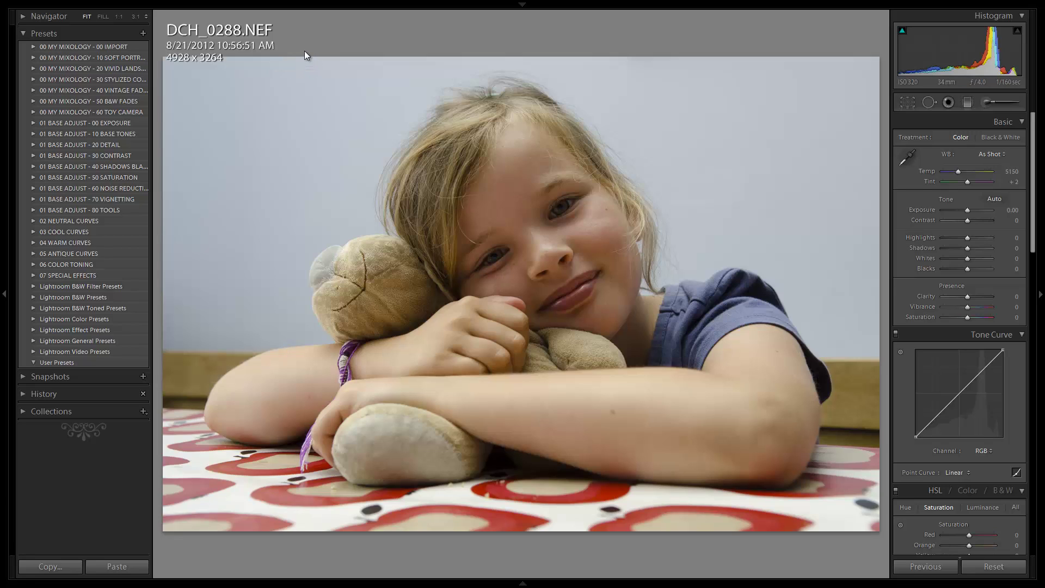
pyautogui.press('i')
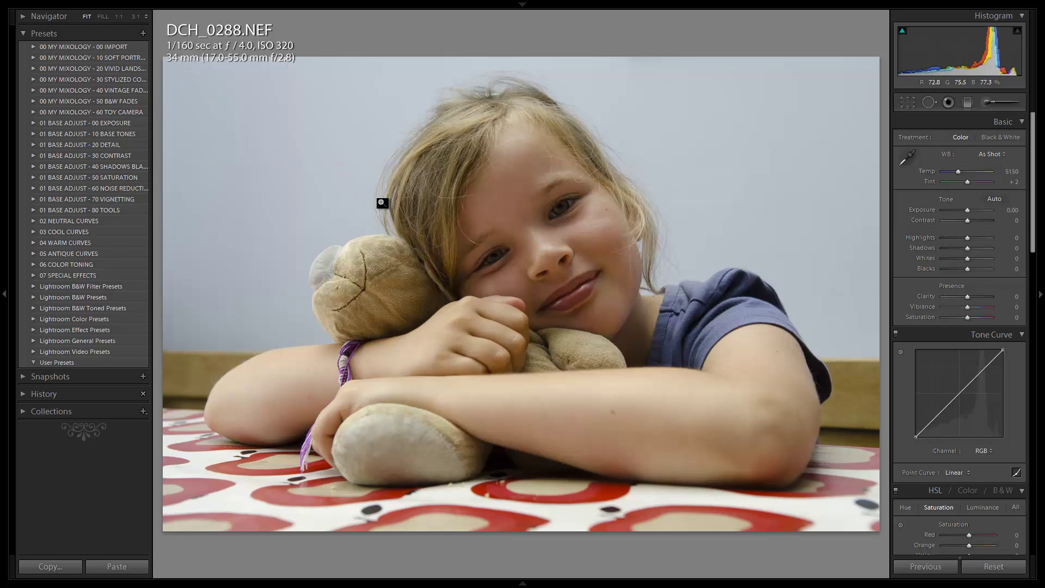
pyautogui.press('k')
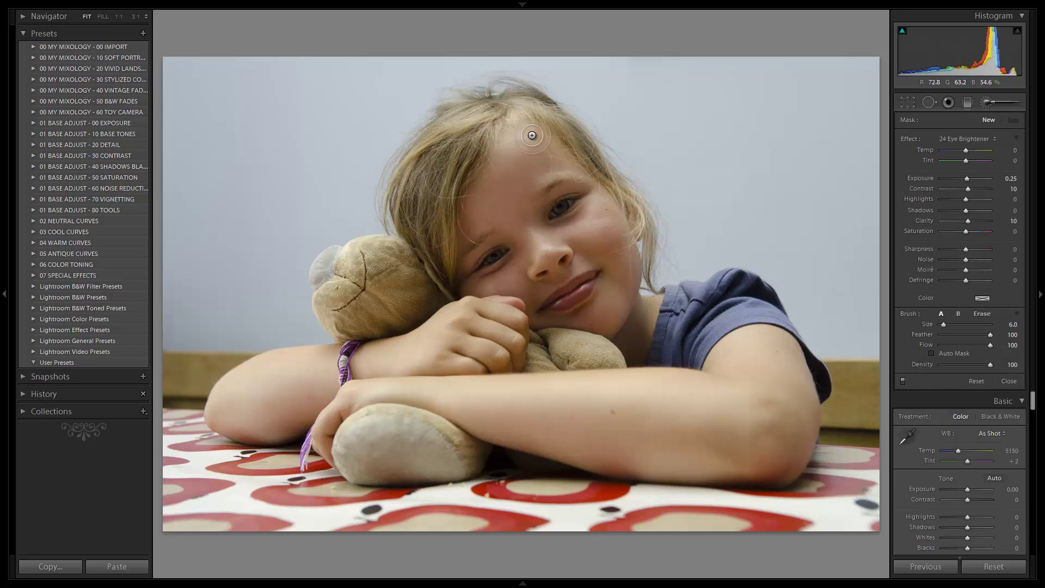
pyautogui.click(987, 103)
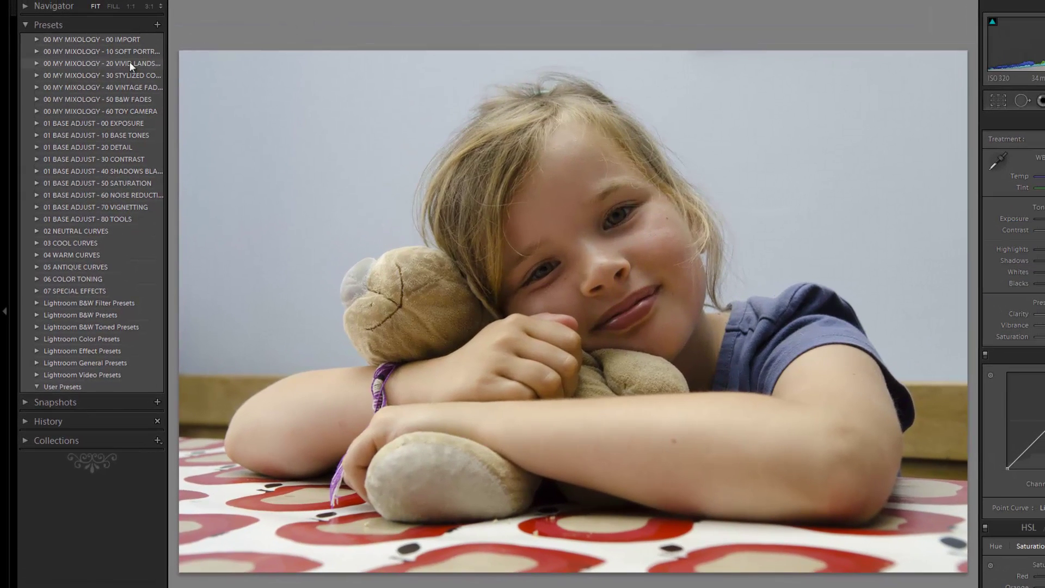
# Apply the 14 SP Extra Soft Color preset from the soft portrait group to the photo
pyautogui.click(35, 52)
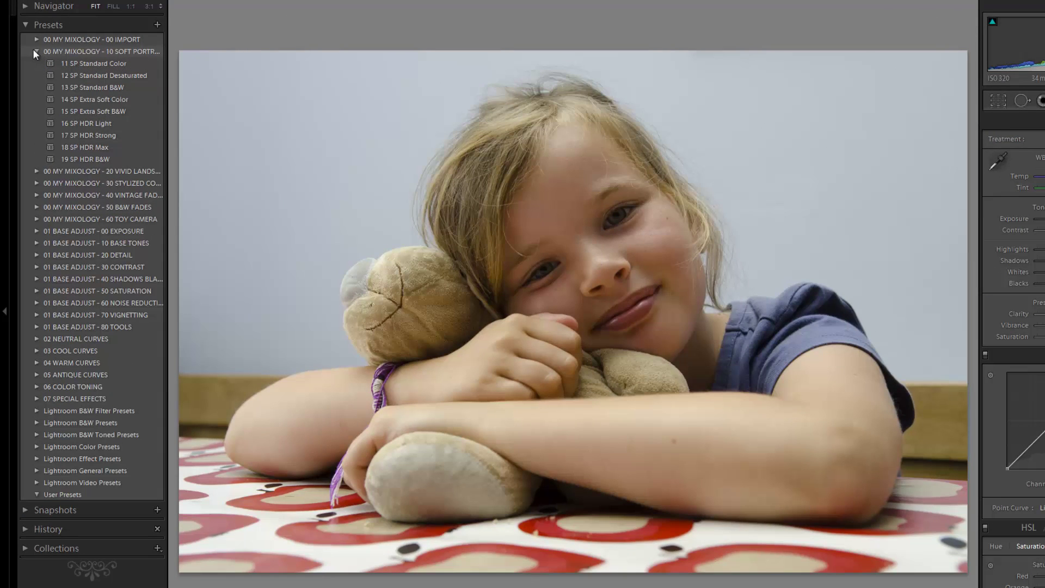
pyautogui.click(113, 99)
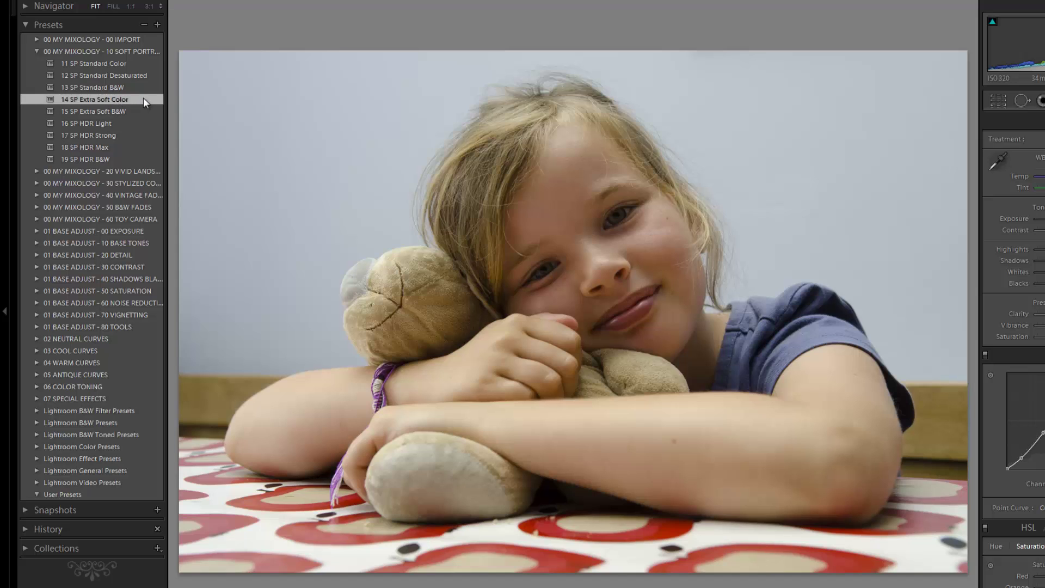
pyautogui.click(38, 50)
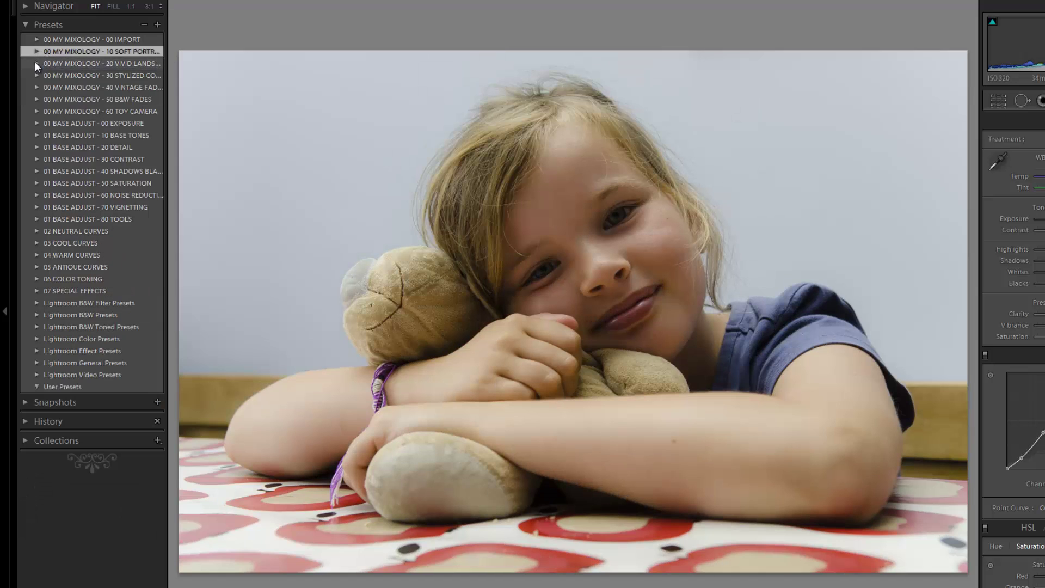
# Apply the 07 Brighten +1.0 exposure preset
pyautogui.click(37, 123)
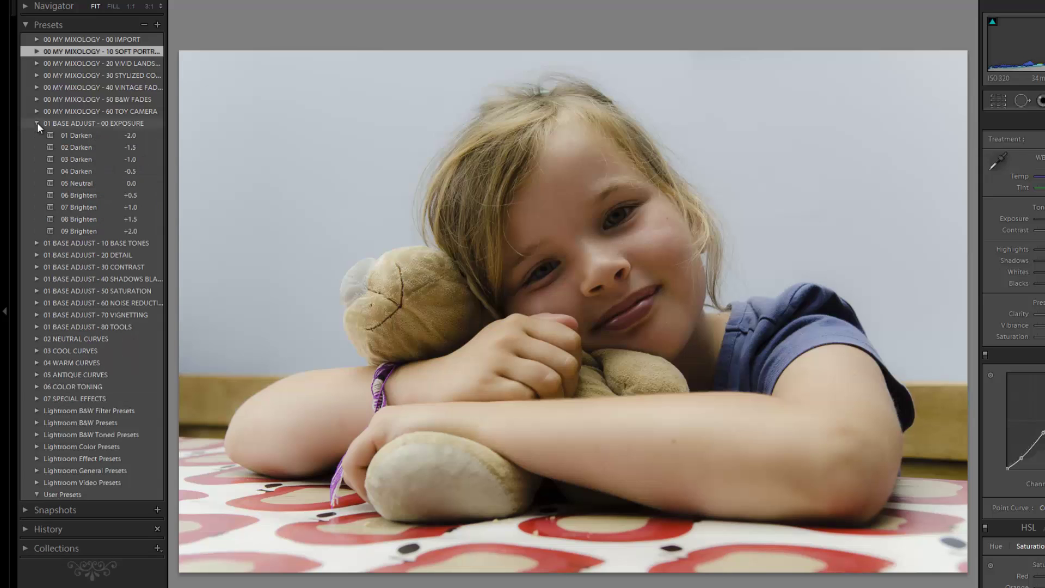
pyautogui.click(92, 207)
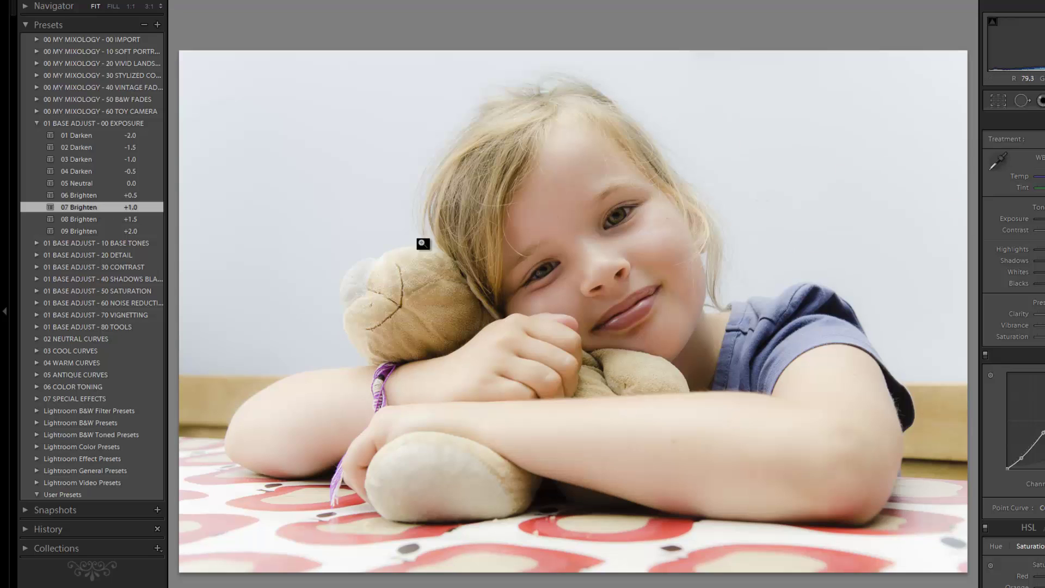
pyautogui.click(37, 124)
# Apply the 12 Portrait Flatten base tones preset and the 42 Heavy Brighten (+30, +60) shadows and blacks preset
pyautogui.click(37, 136)
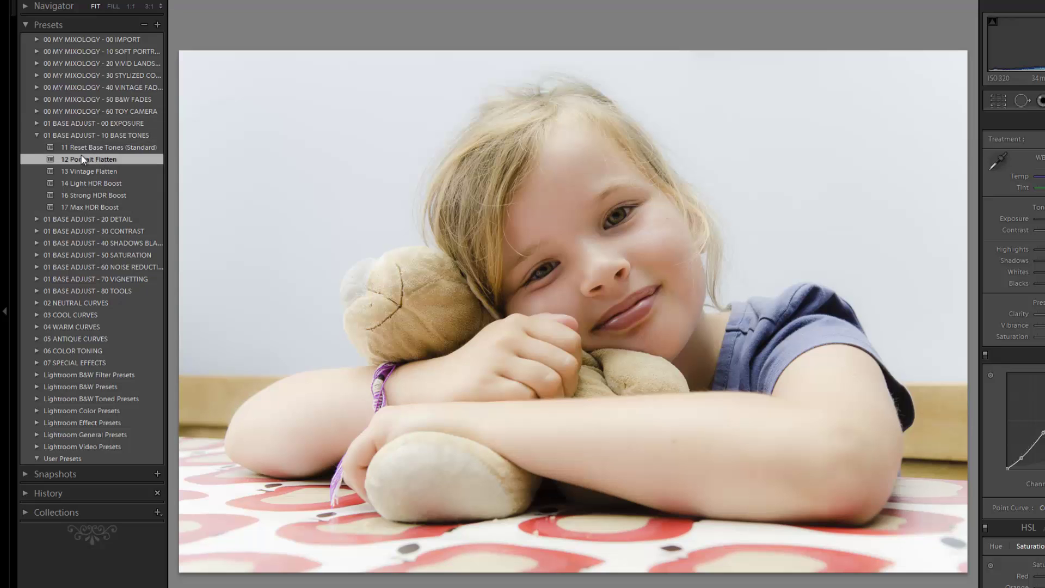
pyautogui.click(37, 135)
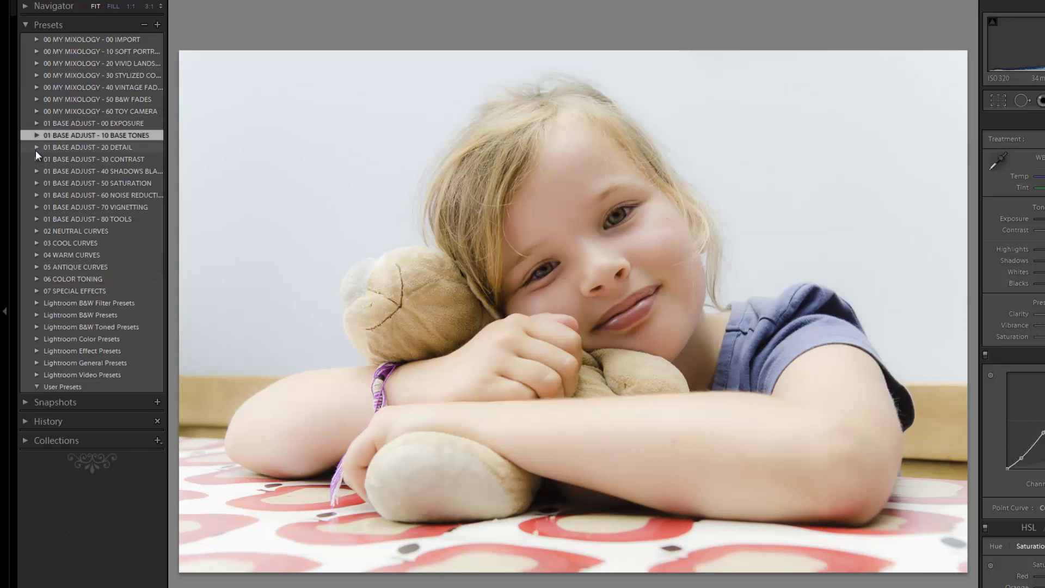
pyautogui.click(37, 170)
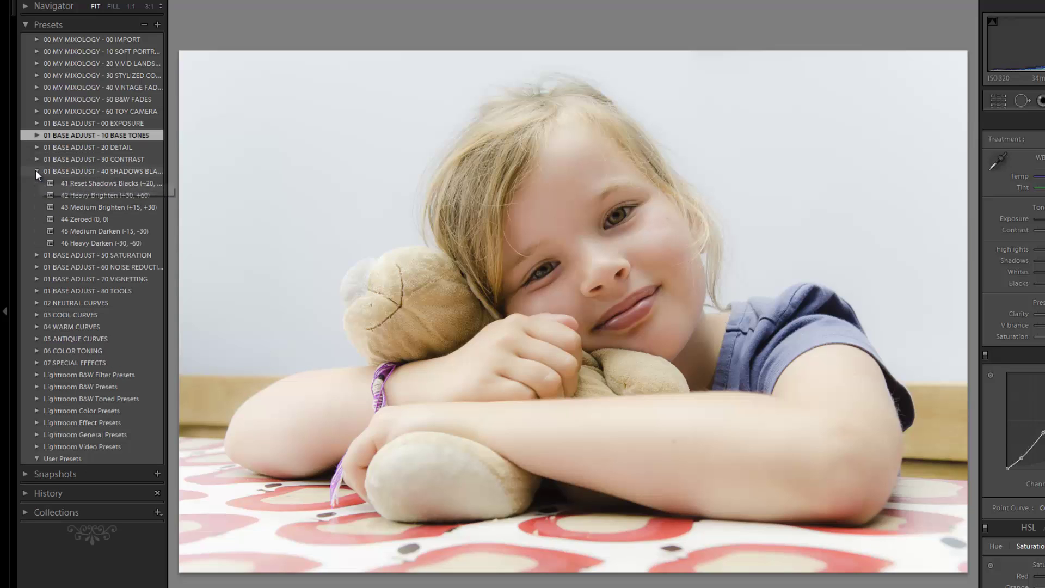
pyautogui.click(89, 195)
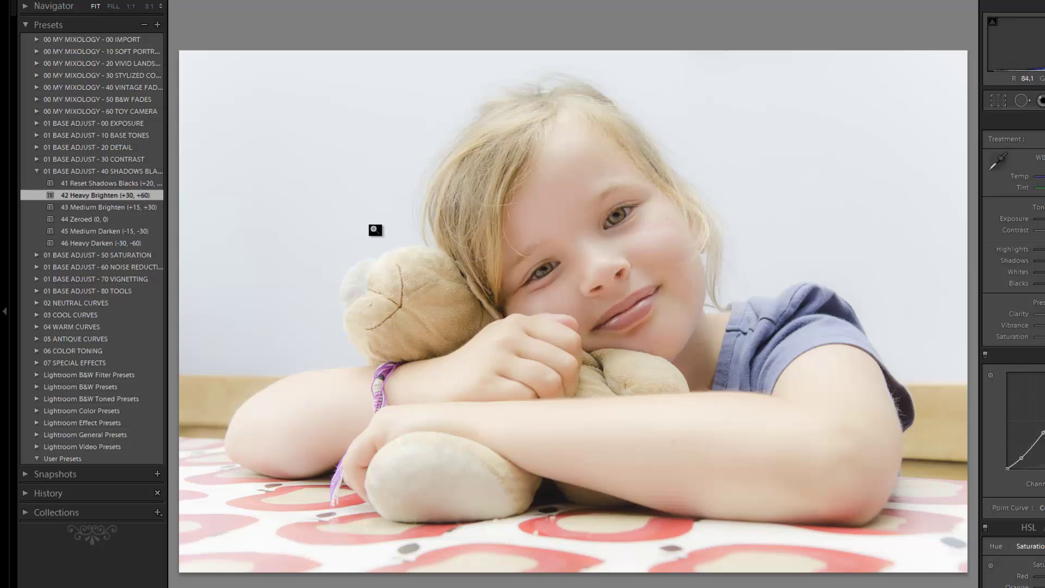
pyautogui.click(38, 171)
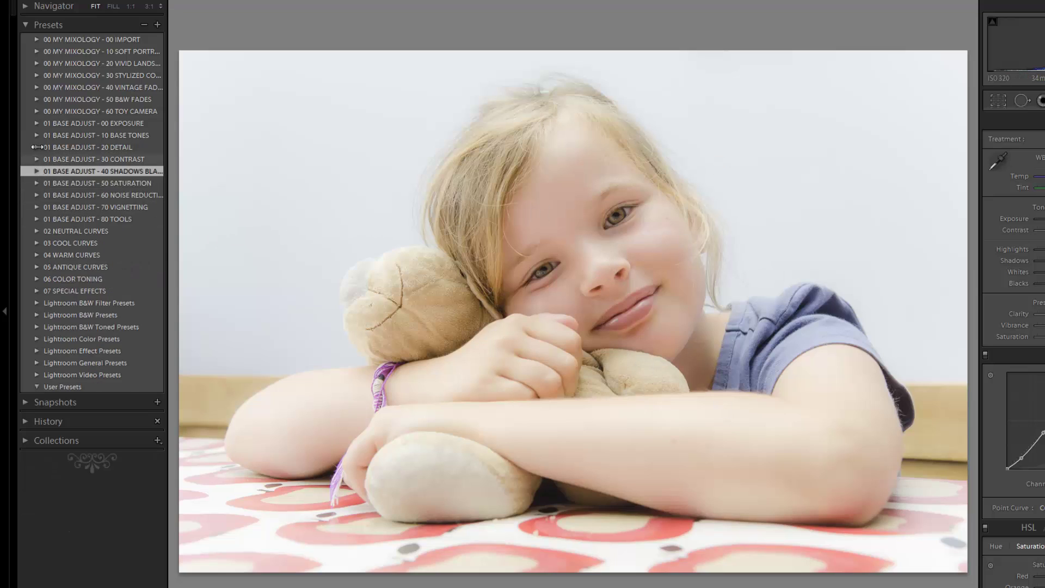
# Apply the 06 Brighten +0.5 exposure preset to the portrait
pyautogui.click(37, 124)
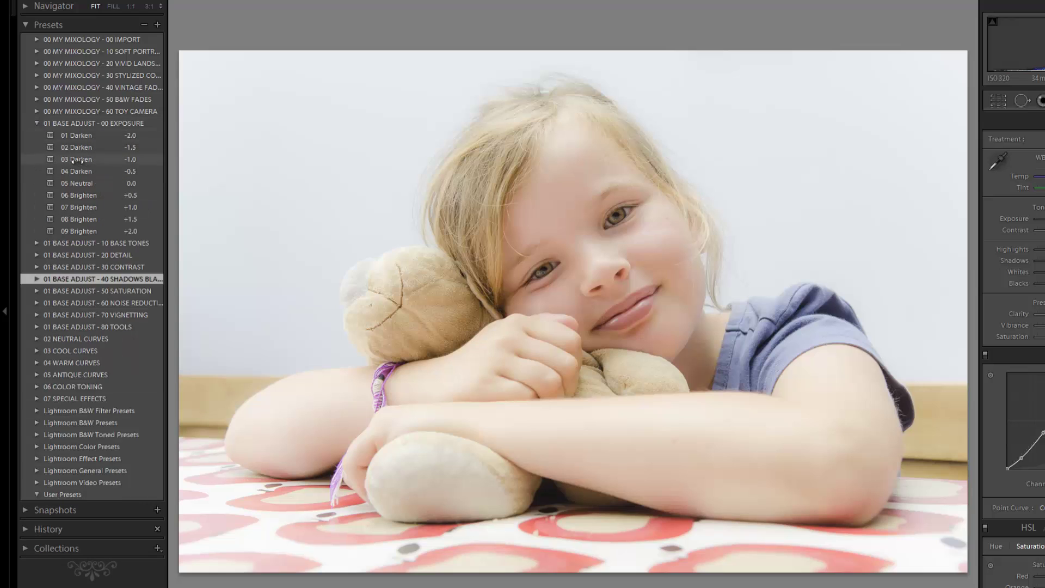
pyautogui.click(114, 195)
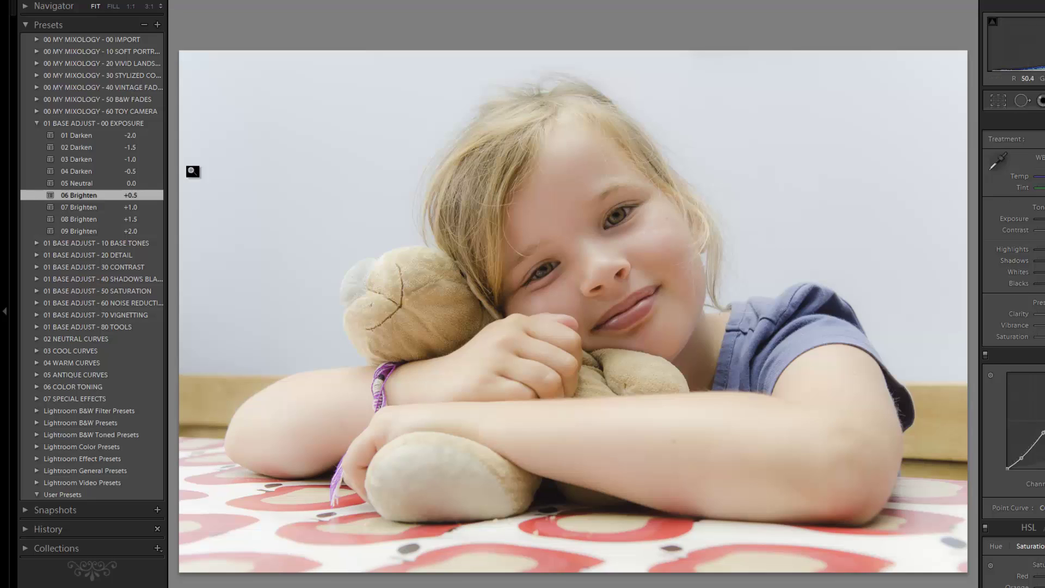
pyautogui.click(40, 122)
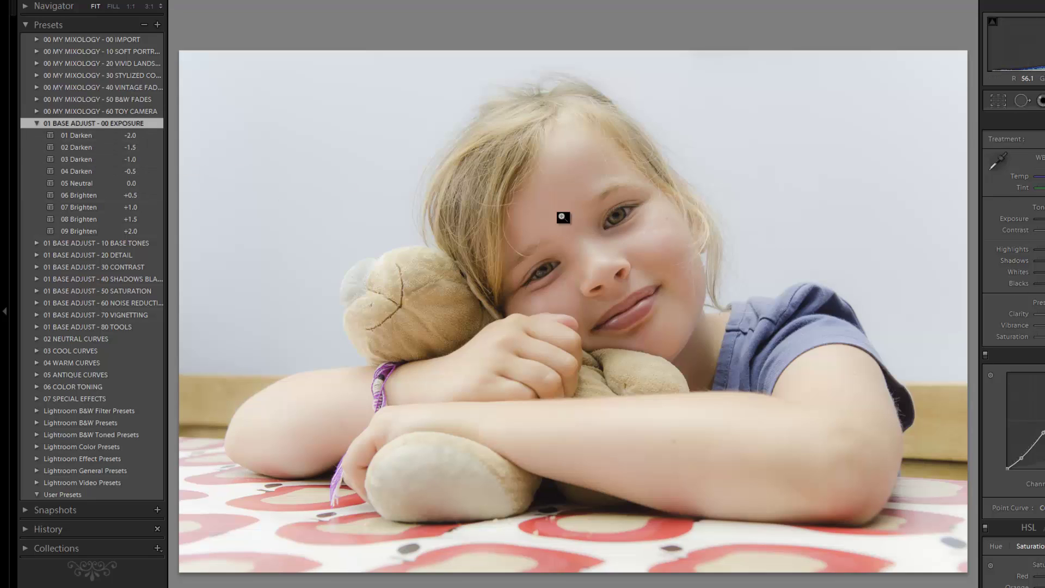
pyautogui.click(36, 122)
pyautogui.click(605, 215)
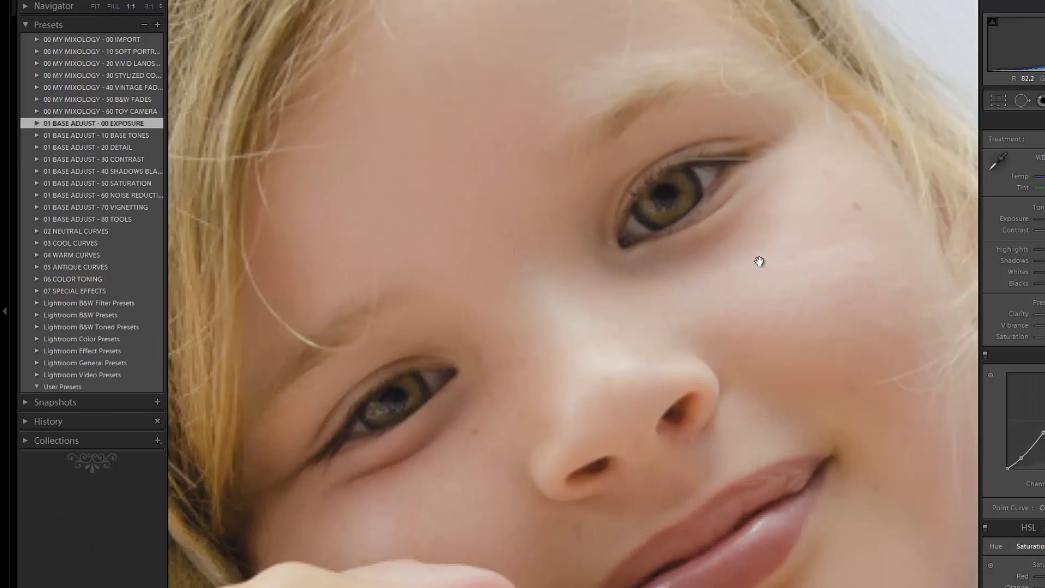
pyautogui.moveTo(769, 133); pyautogui.dragTo(642, 322)
pyautogui.click(633, 378)
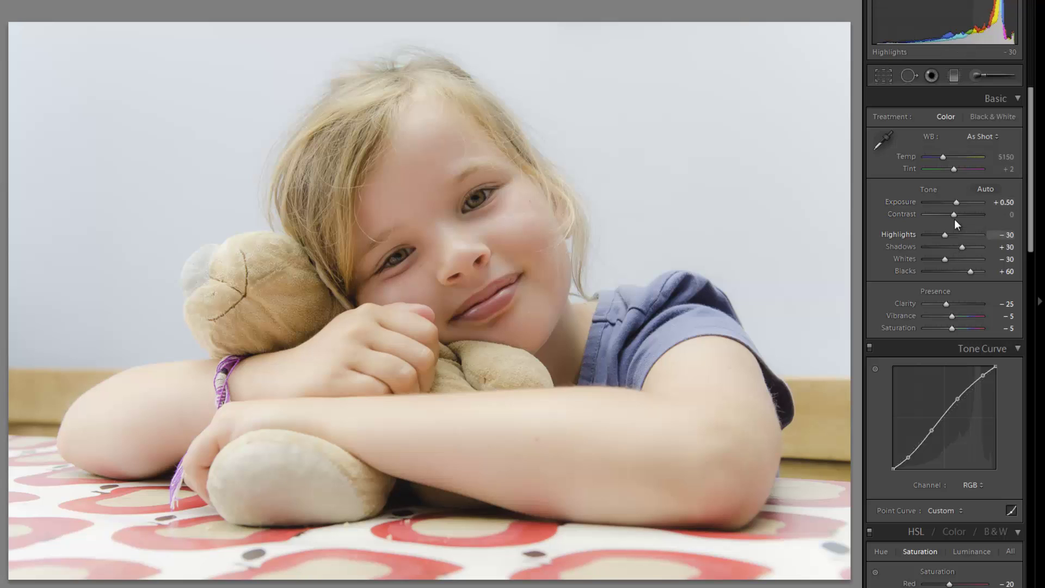
# Set the basic tone values to Contrast -20, Highlights -70, Whites -50 and Shadows +40
pyautogui.hotkey('shift', 'Down')
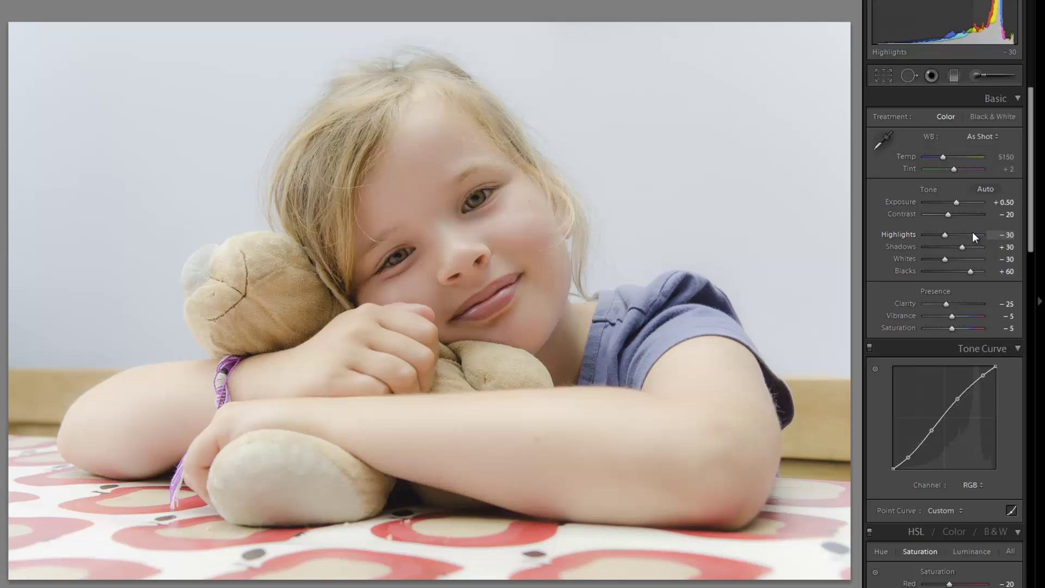
pyautogui.scroll(-4, 965, 233)
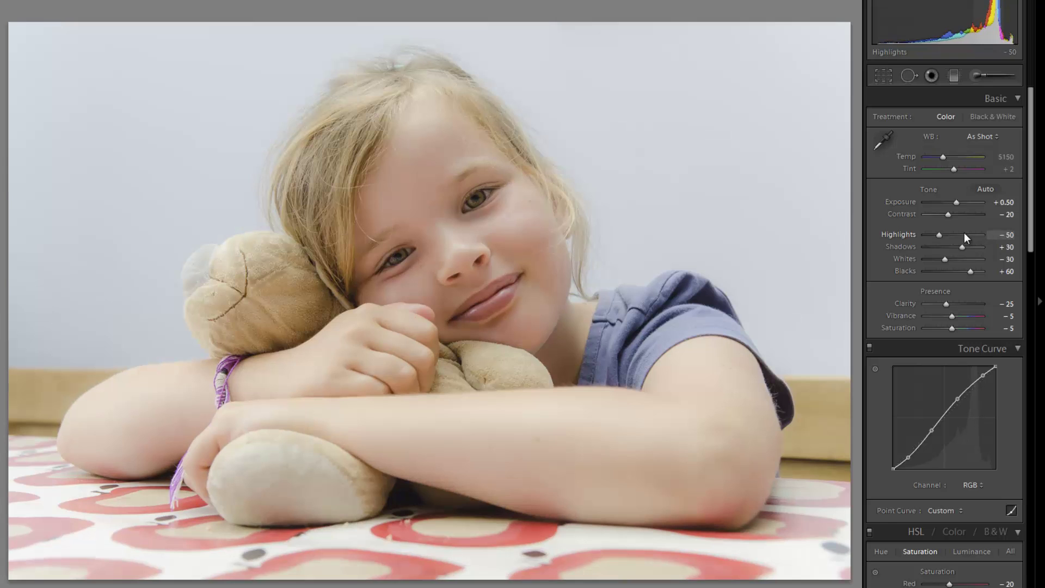
pyautogui.scroll(-2, 965, 236)
pyautogui.scroll(-4, 966, 259)
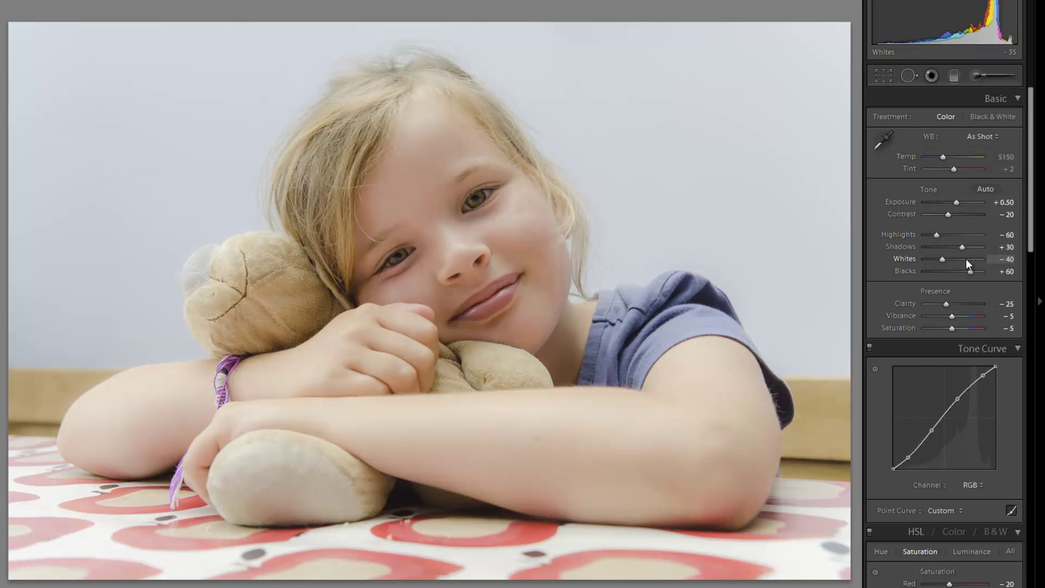
pyautogui.scroll(-2, 965, 234)
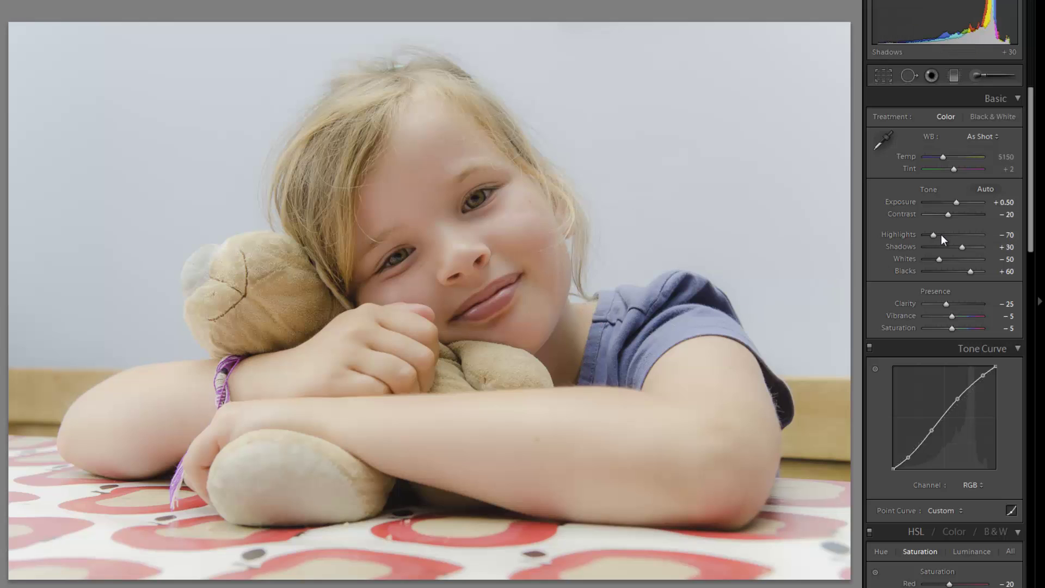
pyautogui.click(971, 248)
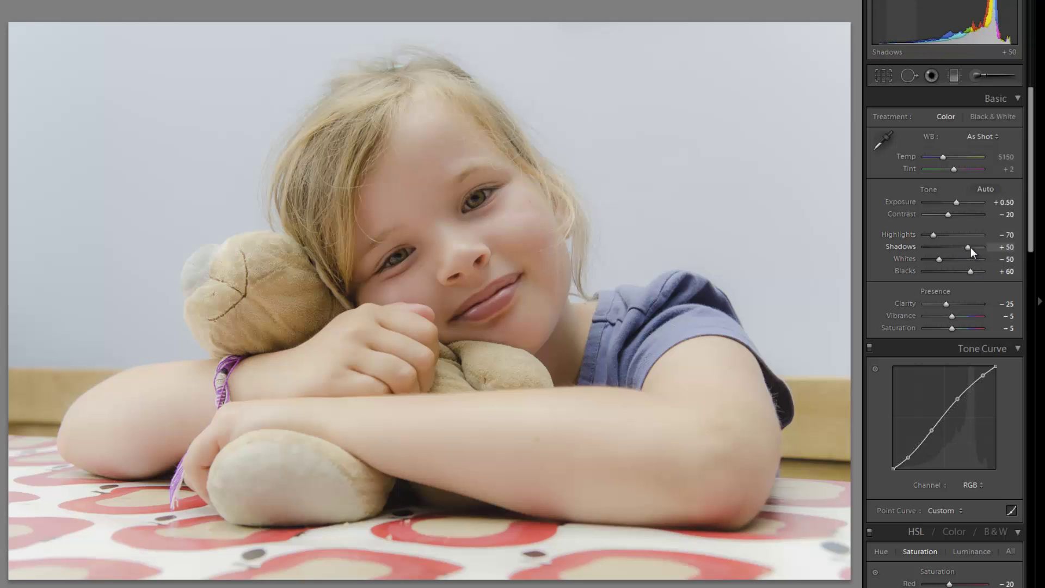
pyautogui.scroll(-2, 971, 247)
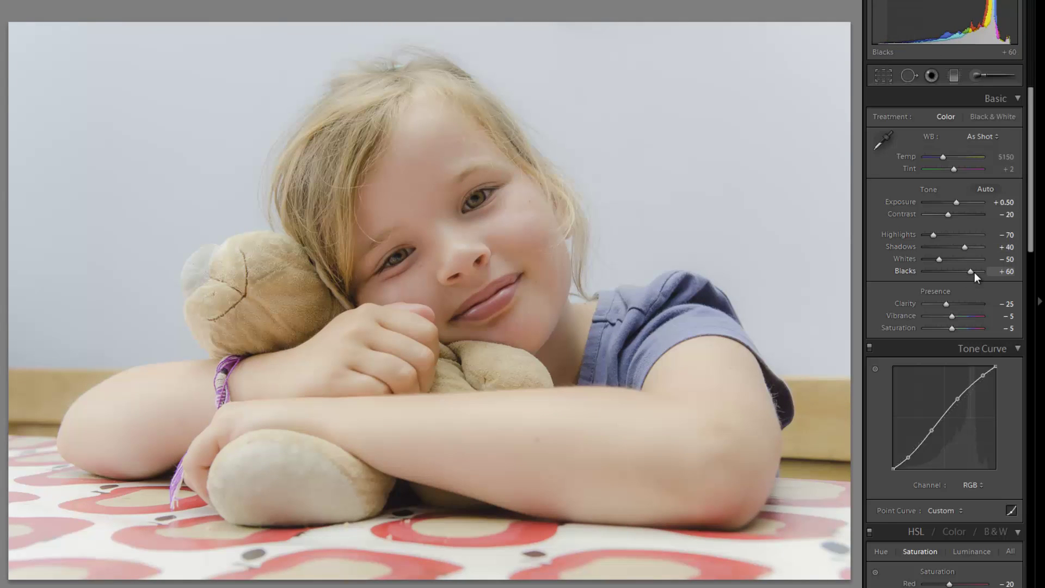
pyautogui.scroll(-1, 979, 269)
pyautogui.scroll(-1, 977, 271)
pyautogui.scroll(2, 976, 272)
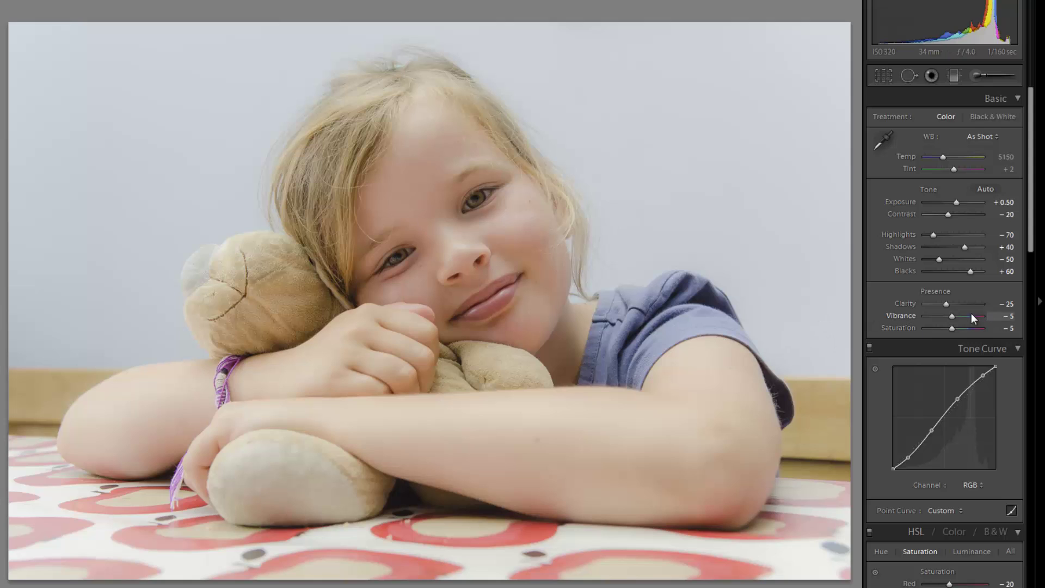
# Flatten the RGB point curve slightly by adjusting its lower shadow point and the two midtone points
pyautogui.scroll(-3, 975, 315)
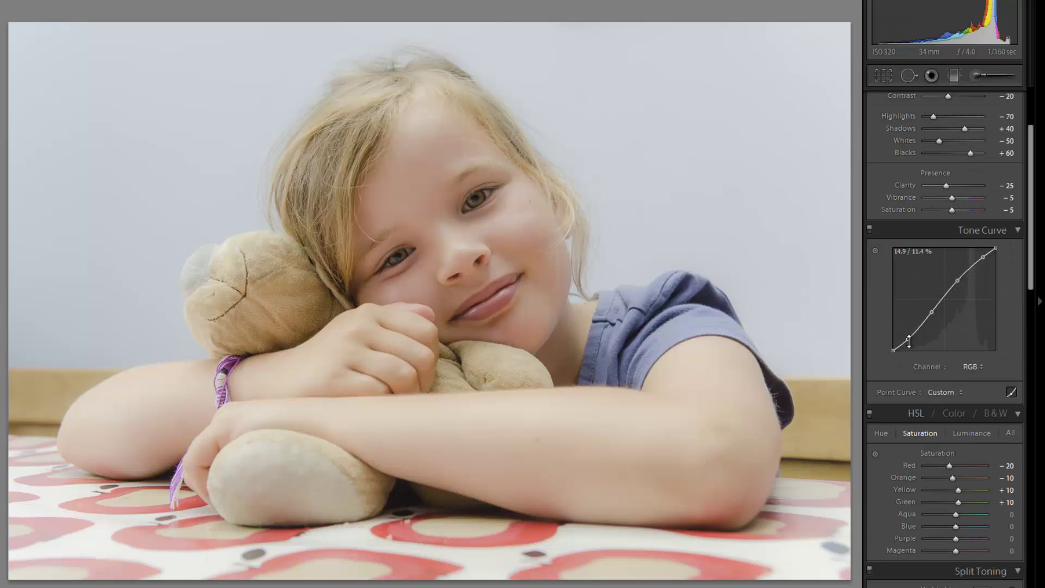
pyautogui.moveTo(907, 339); pyautogui.dragTo(907, 337)
pyautogui.moveTo(931, 313); pyautogui.dragTo(931, 316)
pyautogui.moveTo(957, 280); pyautogui.dragTo(957, 282)
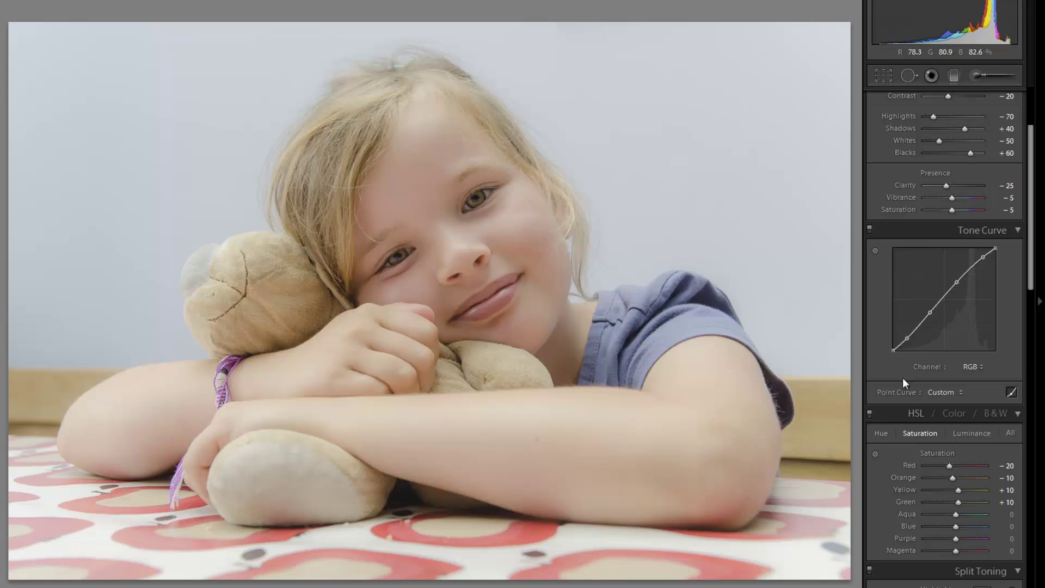
# Examine the tone curve and the HSL, Split Toning, Detail, Lens Corrections, Effects and Camera Calibration settings
pyautogui.scroll(-3, 964, 331)
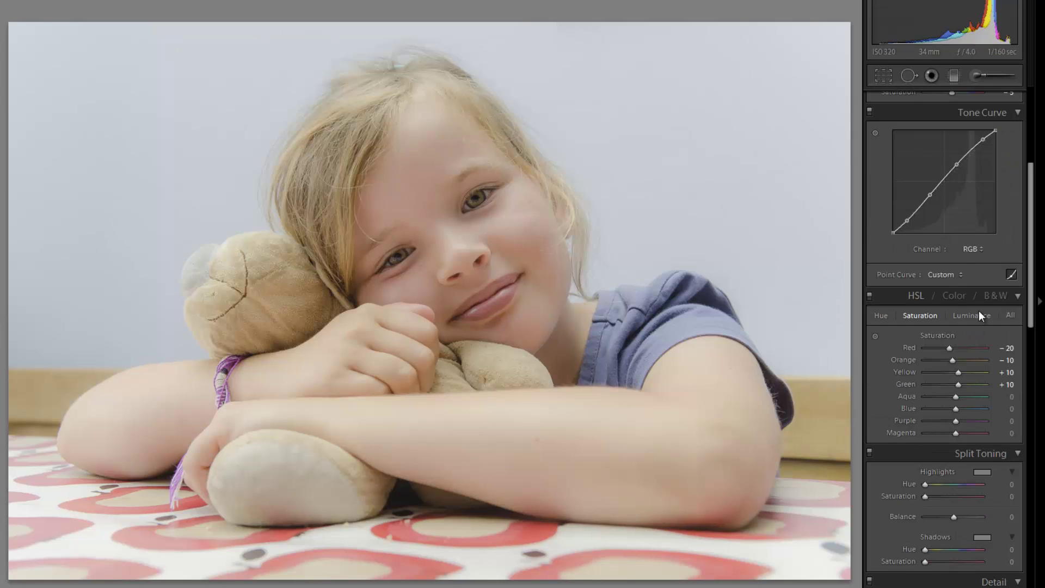
pyautogui.scroll(3, 979, 313)
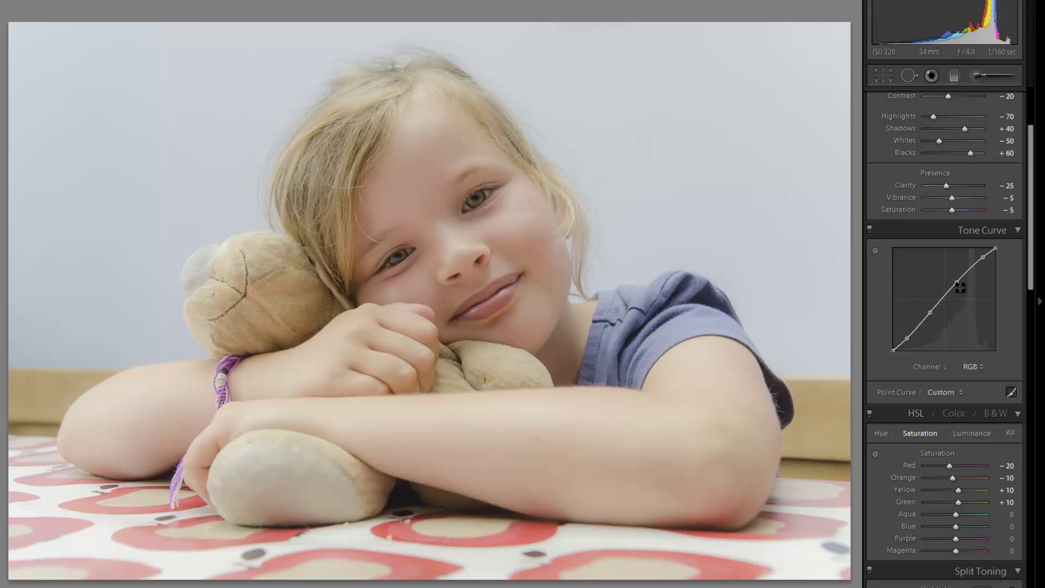
pyautogui.scroll(-6, 964, 301)
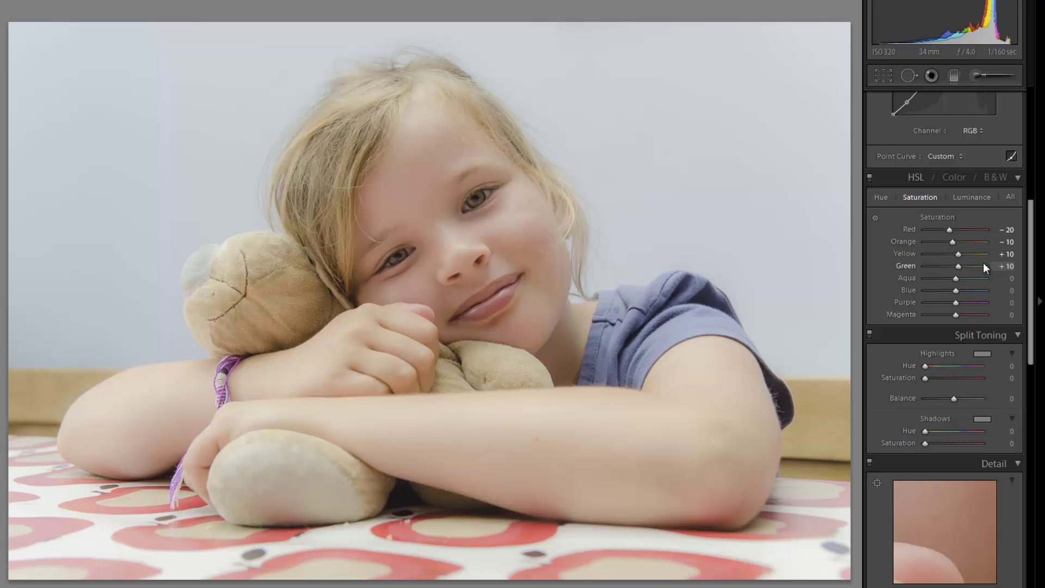
pyautogui.scroll(-3, 974, 312)
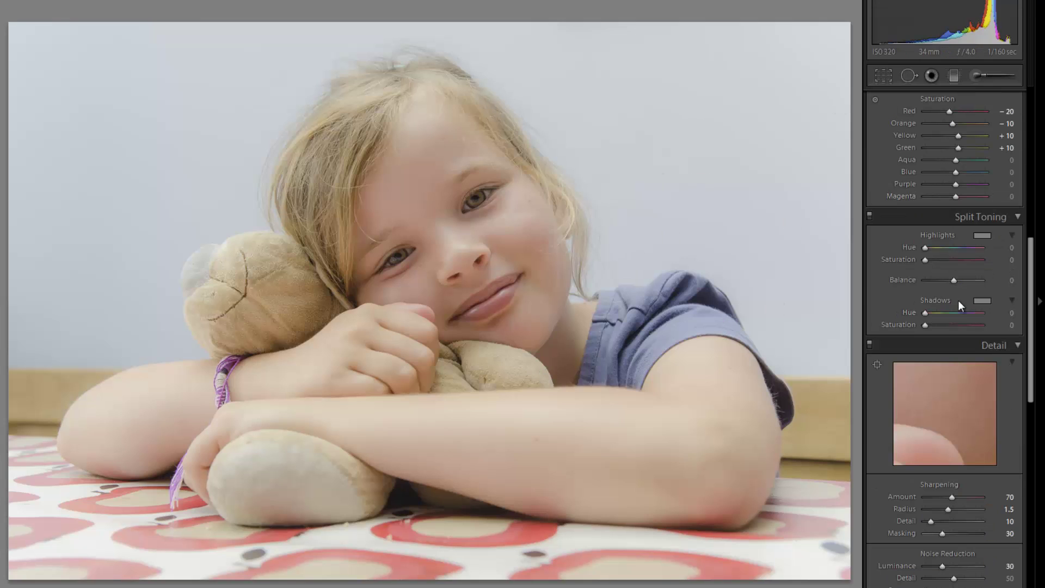
pyautogui.scroll(-9, 958, 299)
pyautogui.scroll(3, 958, 300)
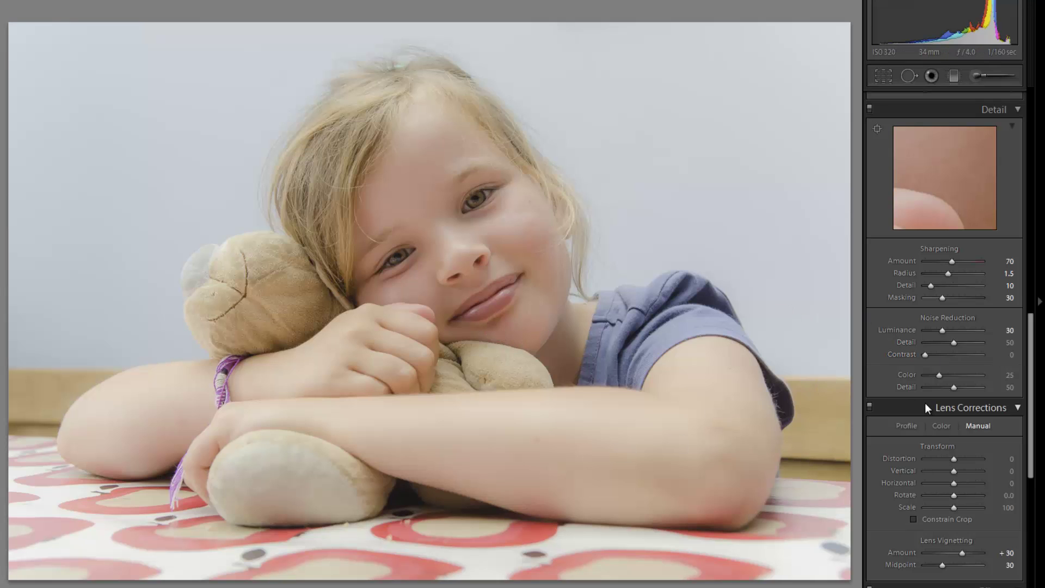
pyautogui.scroll(-3, 926, 403)
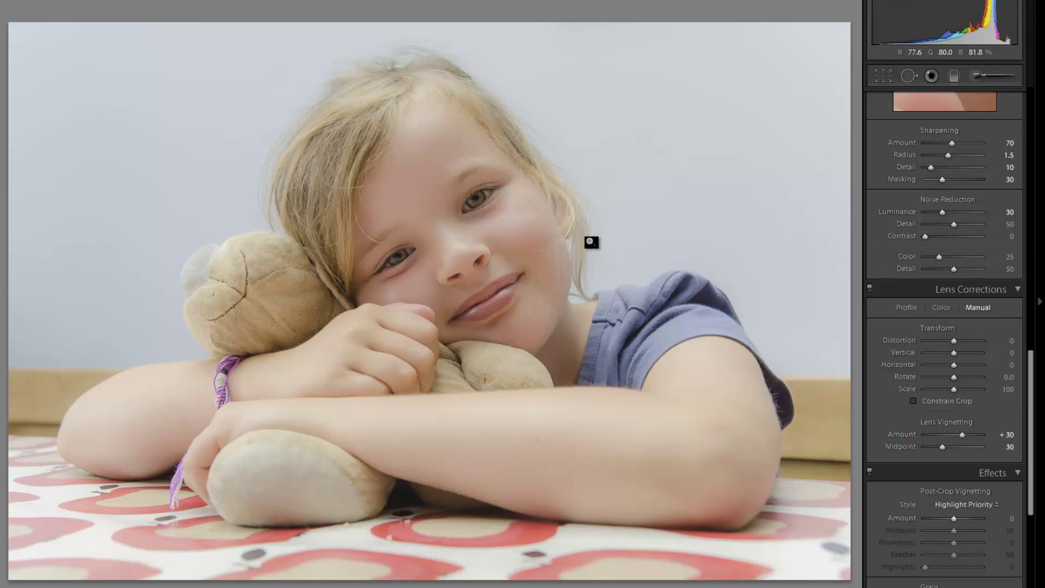
pyautogui.scroll(-7, 1008, 461)
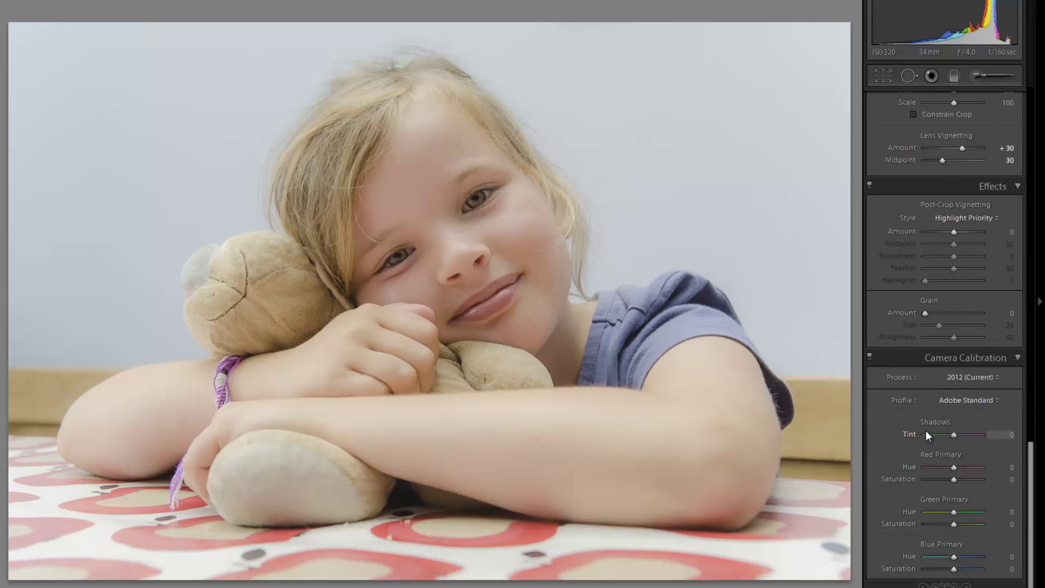
# Try a cooler white balance of Temp 4000 and Tint +2 on the portrait
pyautogui.scroll(9, 925, 432)
pyautogui.scroll(-9, 917, 448)
pyautogui.scroll(3, 978, 408)
pyautogui.scroll(15, 945, 352)
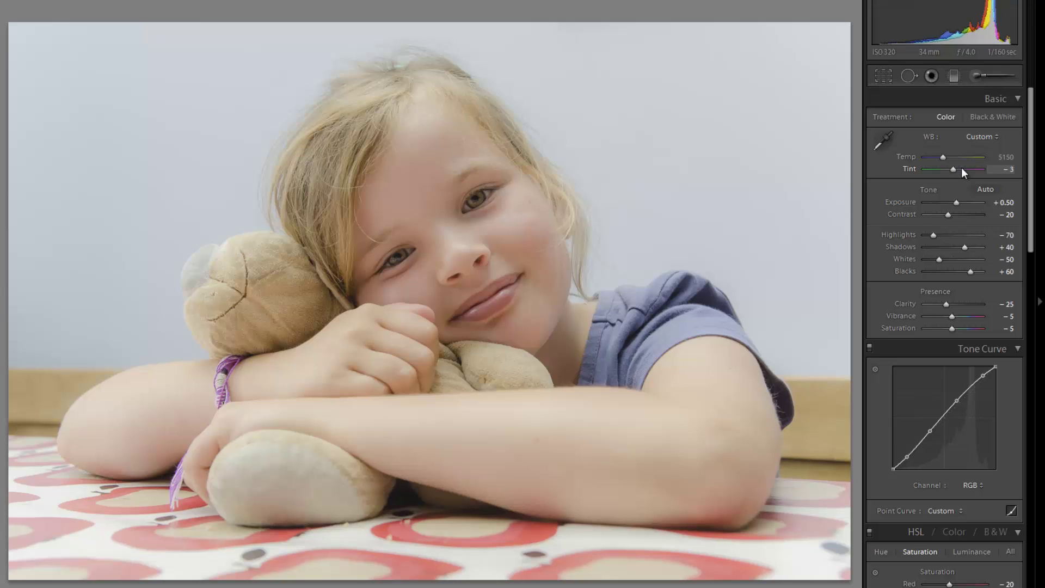
pyautogui.scroll(-5, 961, 168)
pyautogui.scroll(10, 961, 168)
pyautogui.scroll(-4, 949, 157)
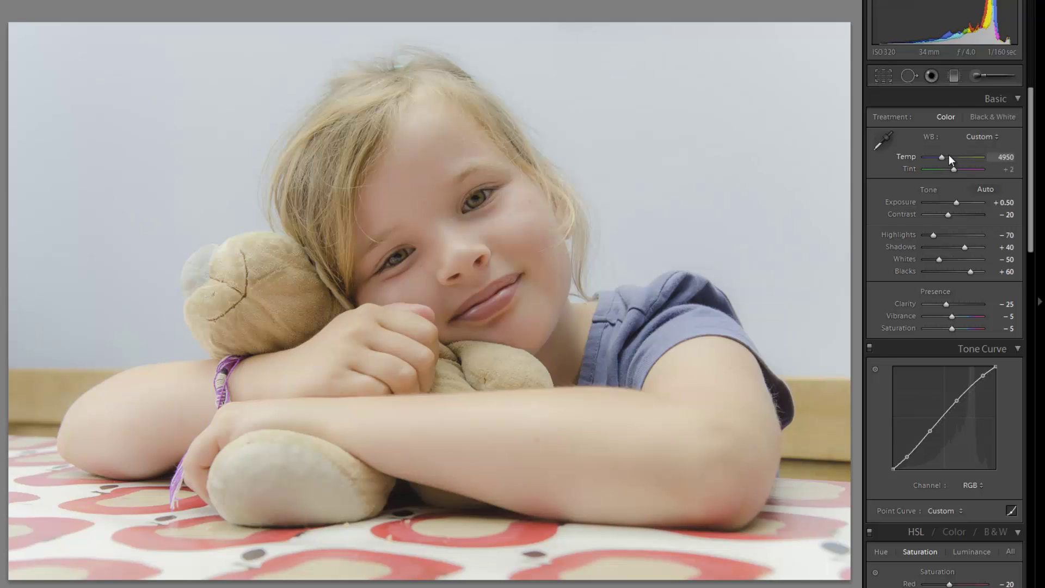
pyautogui.scroll(-8, 949, 157)
pyautogui.scroll(-8, 949, 157)
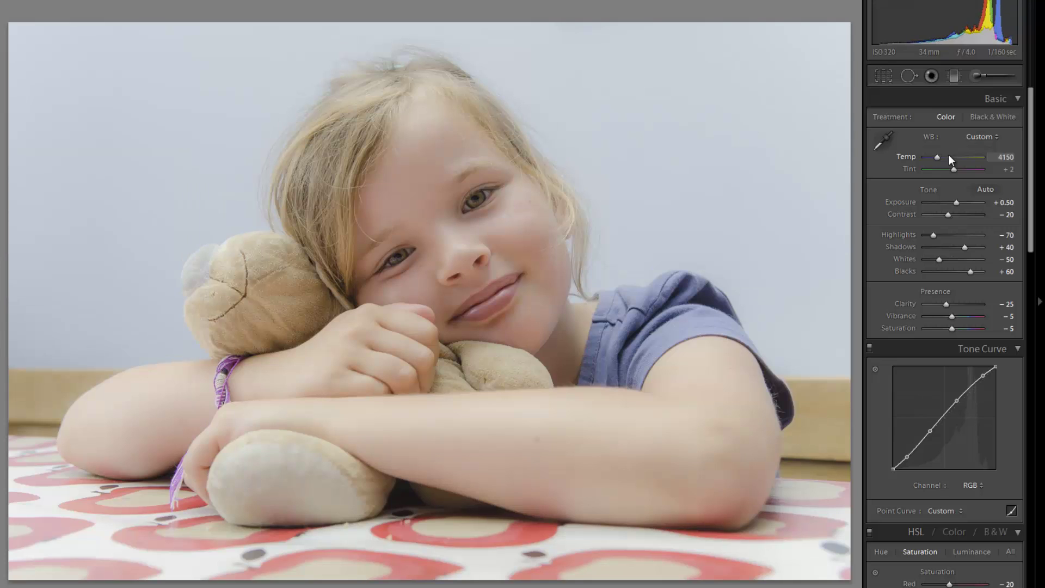
pyautogui.scroll(-2, 949, 158)
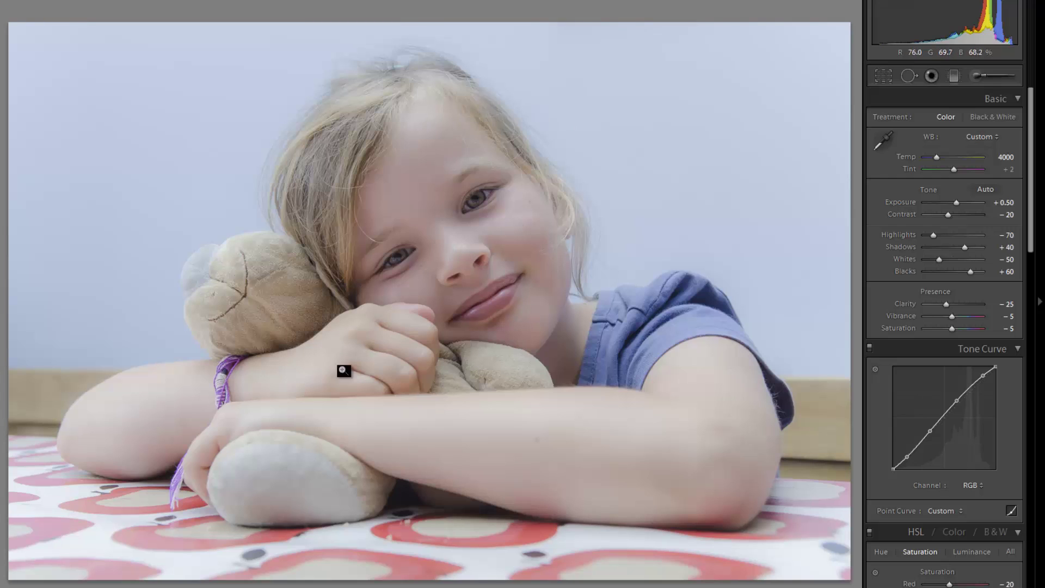
# Set the white balance to Temp 4400 and Tint -8, and raise the Exposure to +0.70
pyautogui.press('Down')
pyautogui.press('Down')
pyautogui.press('Down')
pyautogui.press('Down')
pyautogui.press('Down')
pyautogui.press('Down')
pyautogui.press('Down')
pyautogui.press('Down')
pyautogui.press('Down')
pyautogui.press('Down')
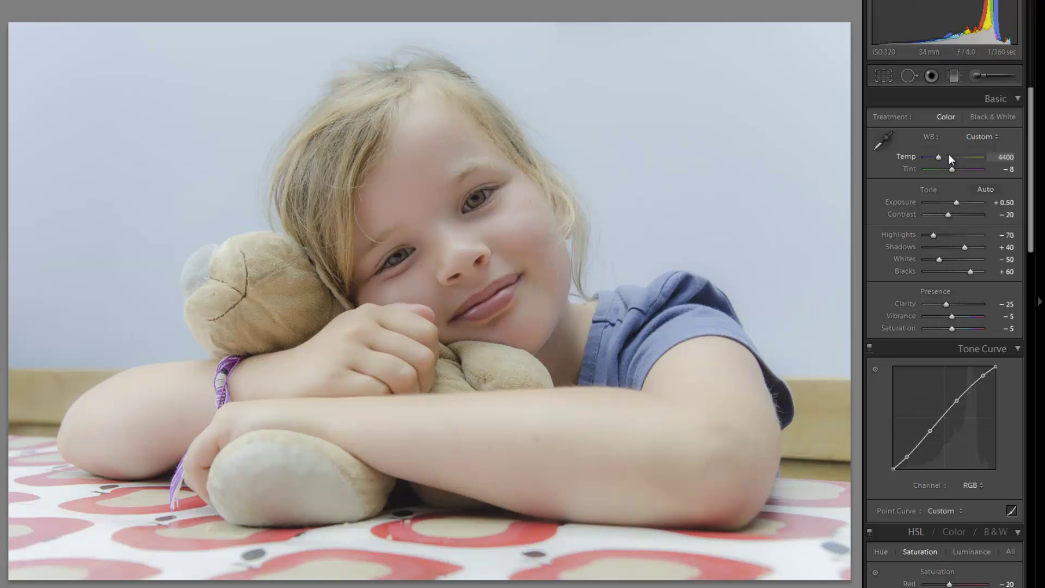
pyautogui.press('Down')
pyautogui.press('Up')
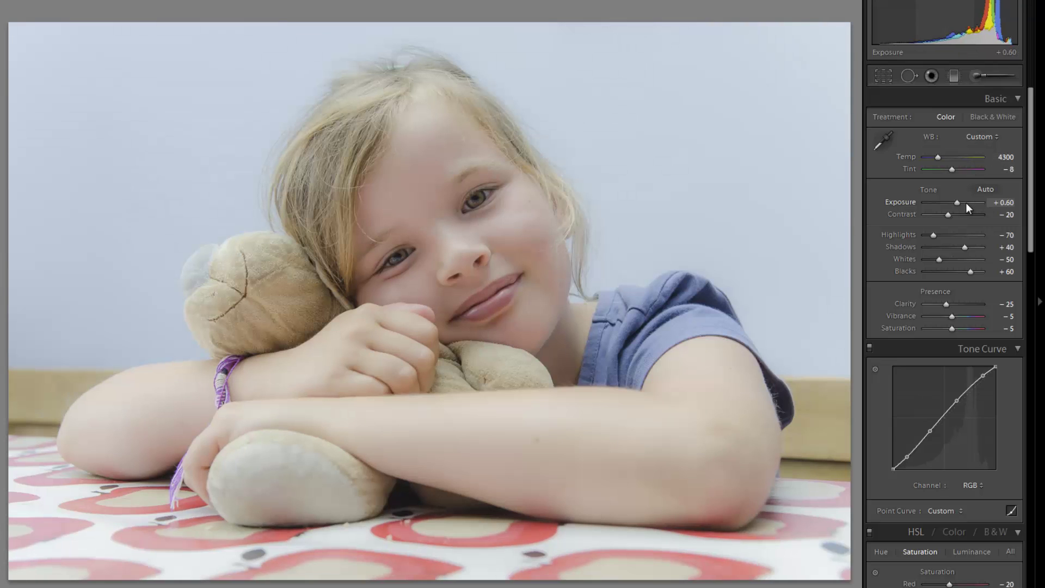
pyautogui.press('Up')
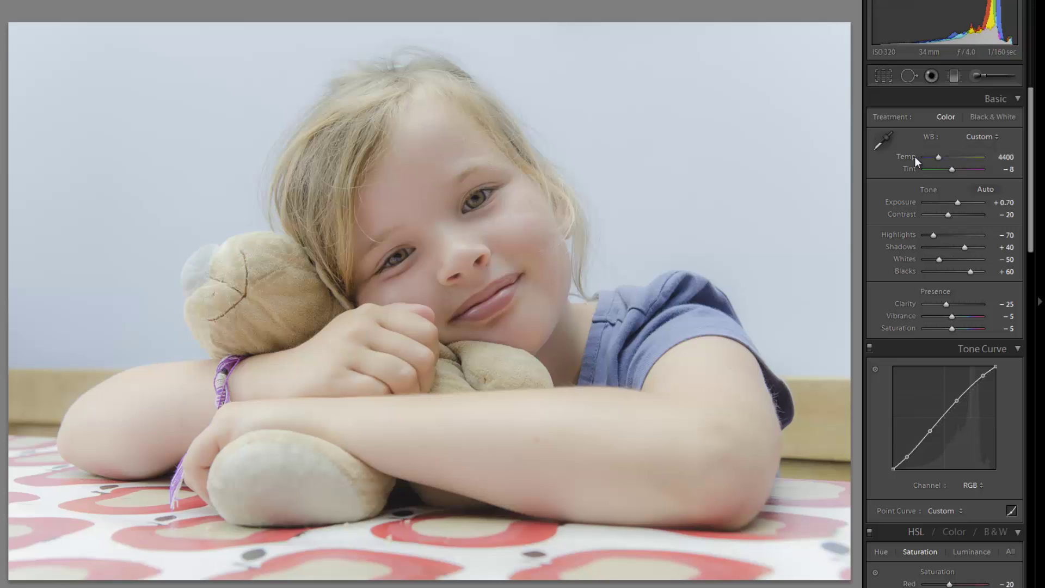
# Paint the 02 Burn (Darken) adjustment brush over the tablecloth and the girl's arms, with the brush Exposure set to -0.60
pyautogui.click(981, 78)
pyautogui.click(942, 116)
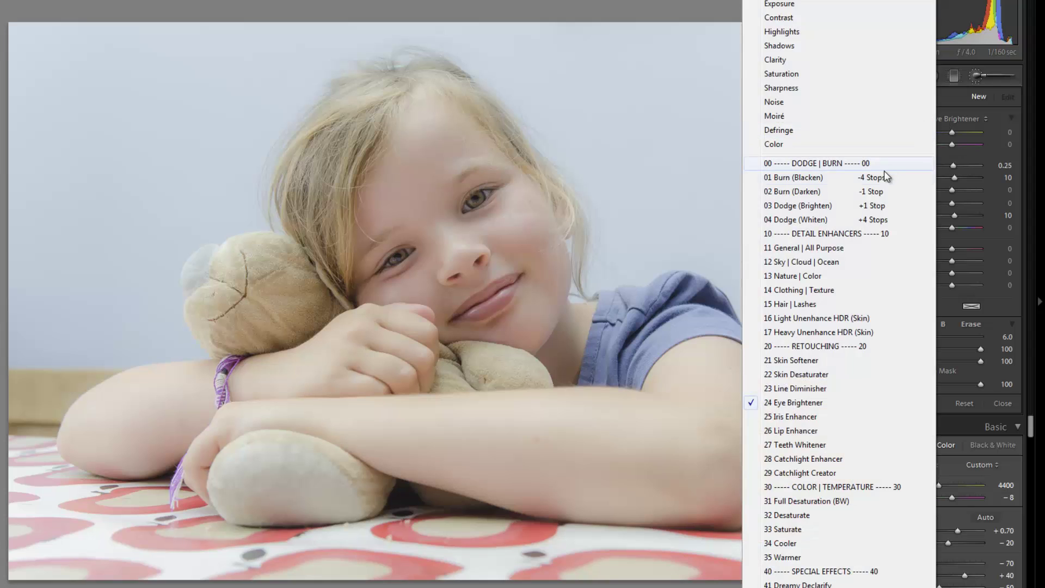
pyautogui.click(873, 192)
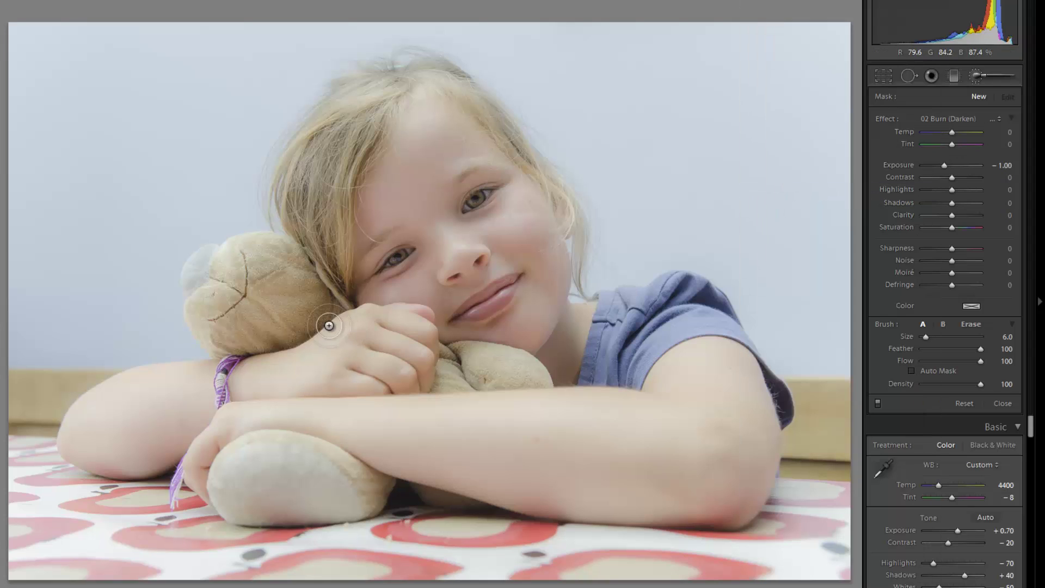
pyautogui.scroll(5, 399, 277)
pyautogui.scroll(1, 399, 276)
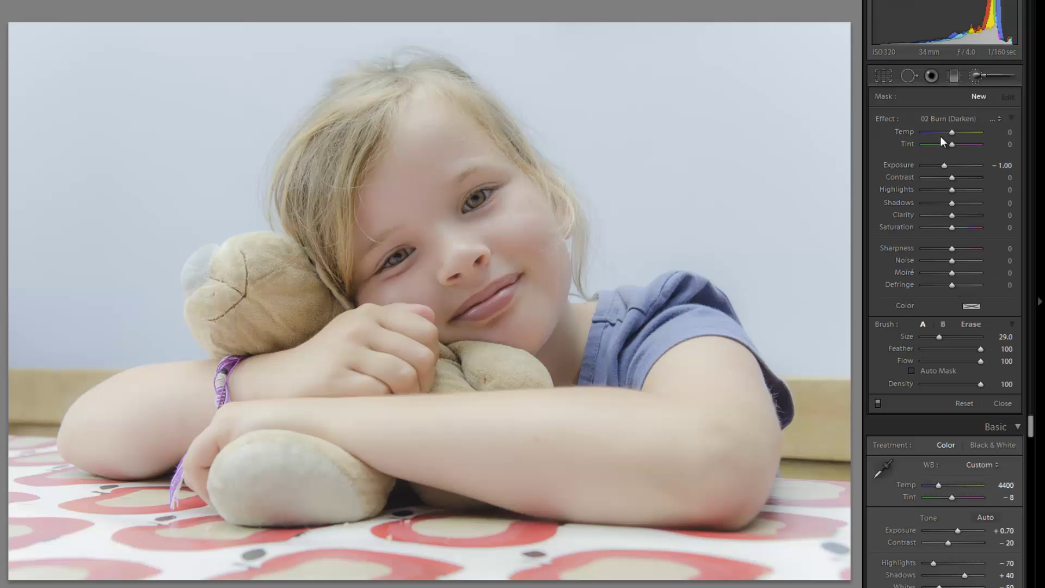
pyautogui.scroll(-2, 55, 451)
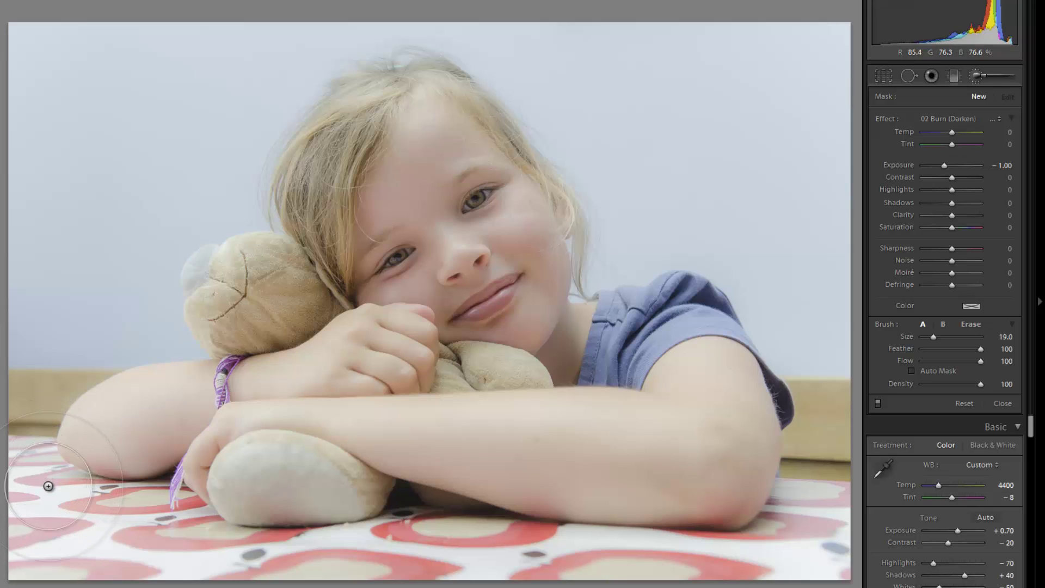
pyautogui.scroll(2, 58, 480)
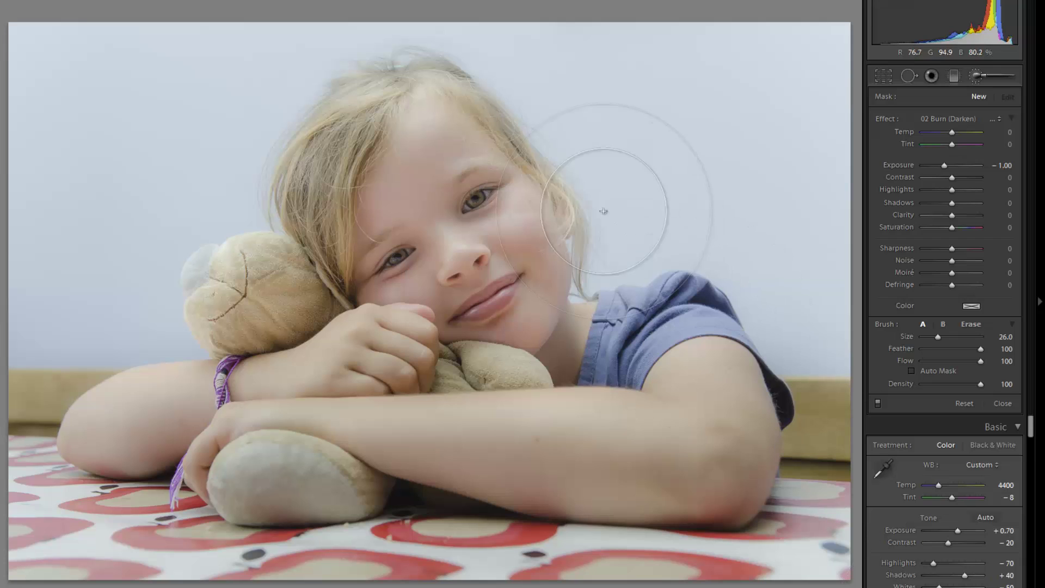
pyautogui.moveTo(602, 210); pyautogui.dragTo(401, 34)
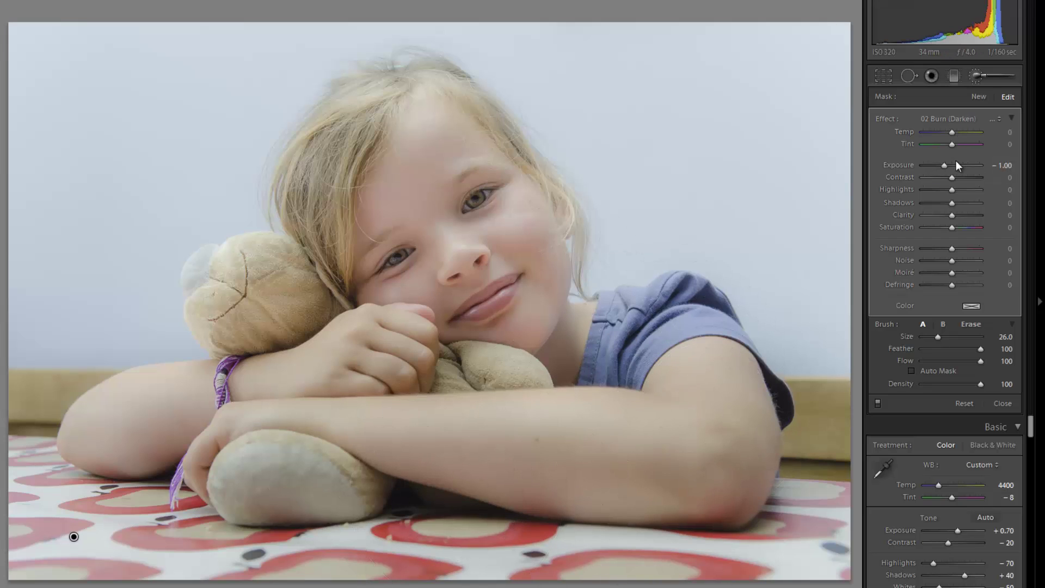
pyautogui.moveTo(956, 161); pyautogui.dragTo(958, 161)
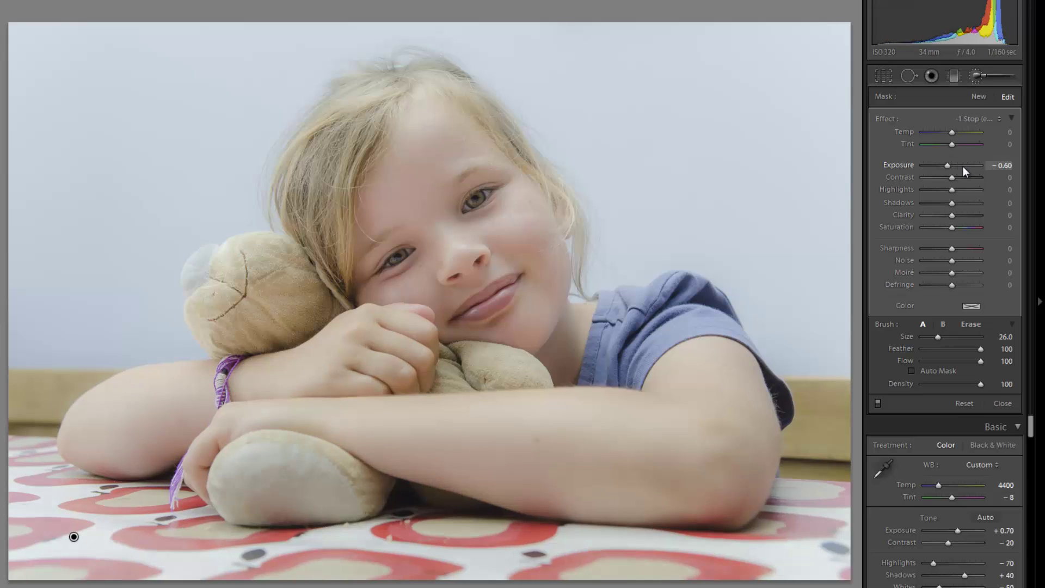
# Erase the burn mask around the girl's face, hair and the adjoining wall, varying the eraser size between 19 and 32
pyautogui.press('alt')
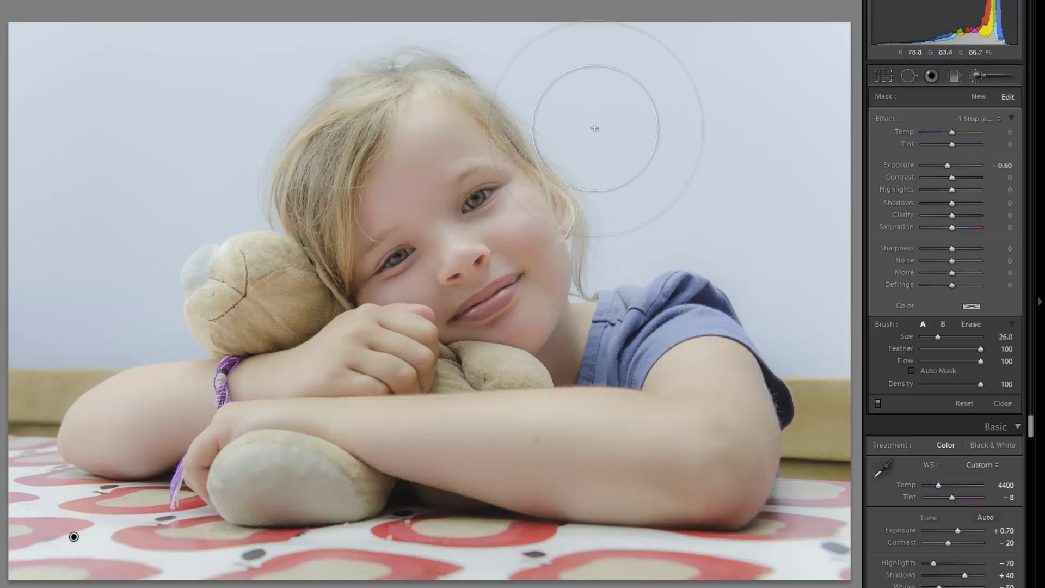
pyautogui.press('alt')
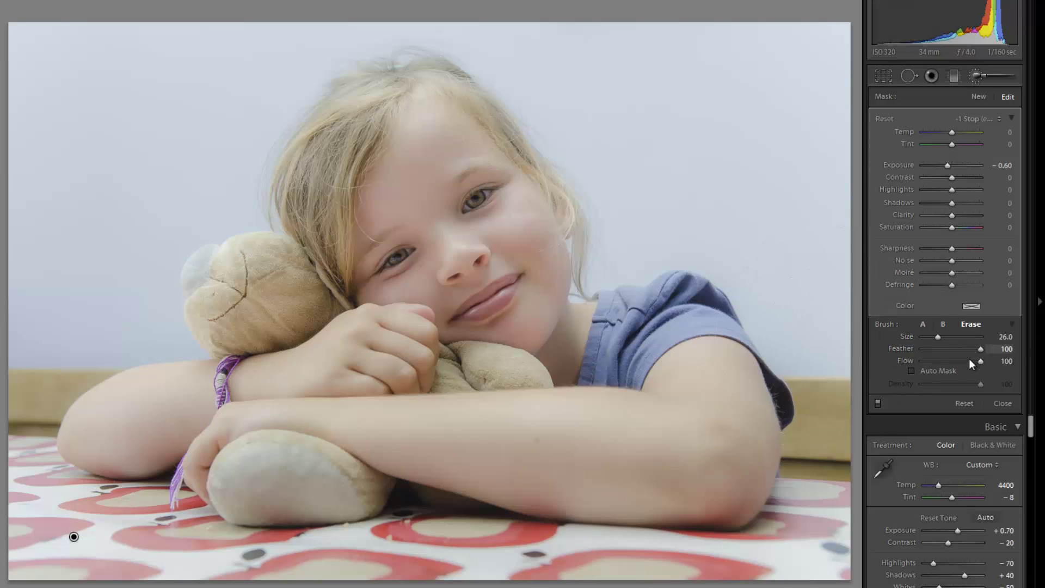
pyautogui.press('[')
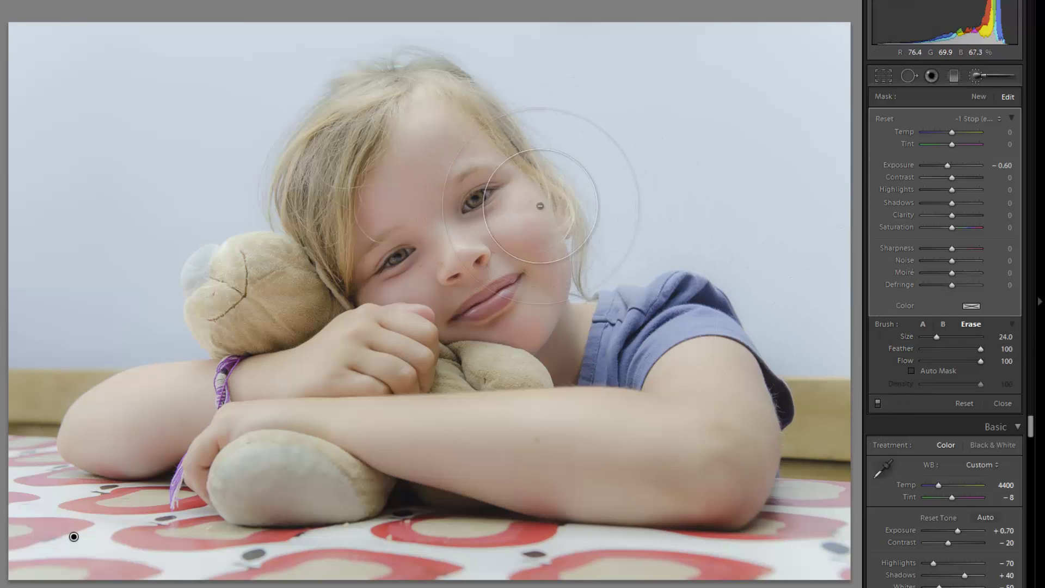
pyautogui.press('[')
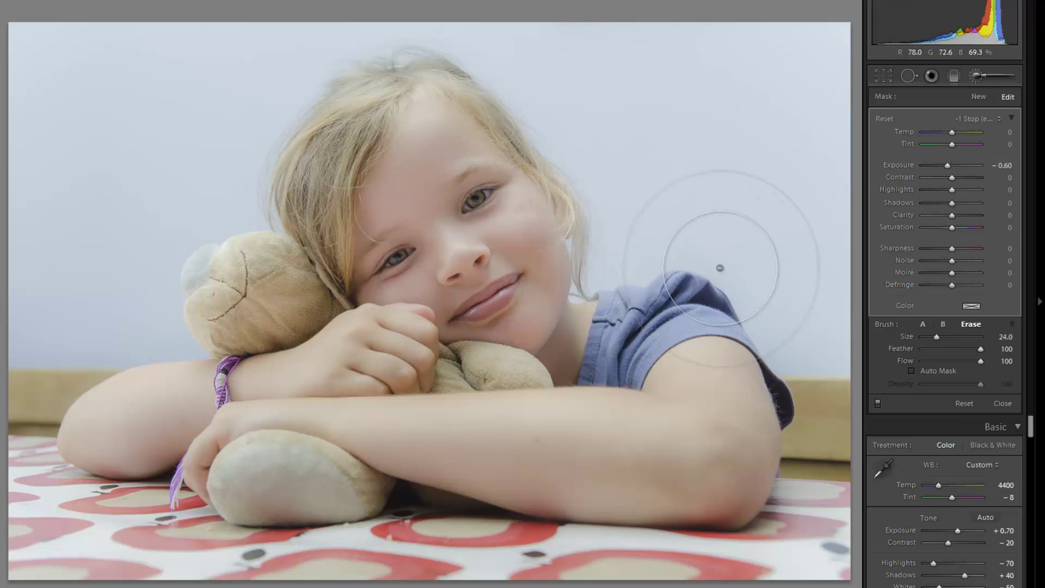
pyautogui.press(']')
pyautogui.press(']')
pyautogui.press(']')
pyautogui.press(']')
pyautogui.press(']')
pyautogui.press(']')
pyautogui.press(']')
pyautogui.press(']')
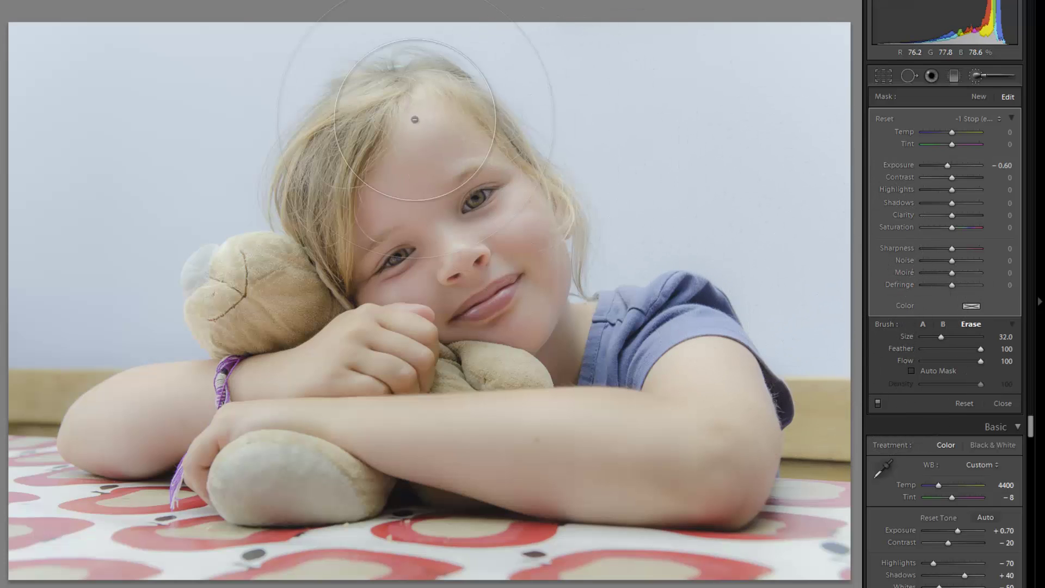
pyautogui.scroll(-5, 313, 223)
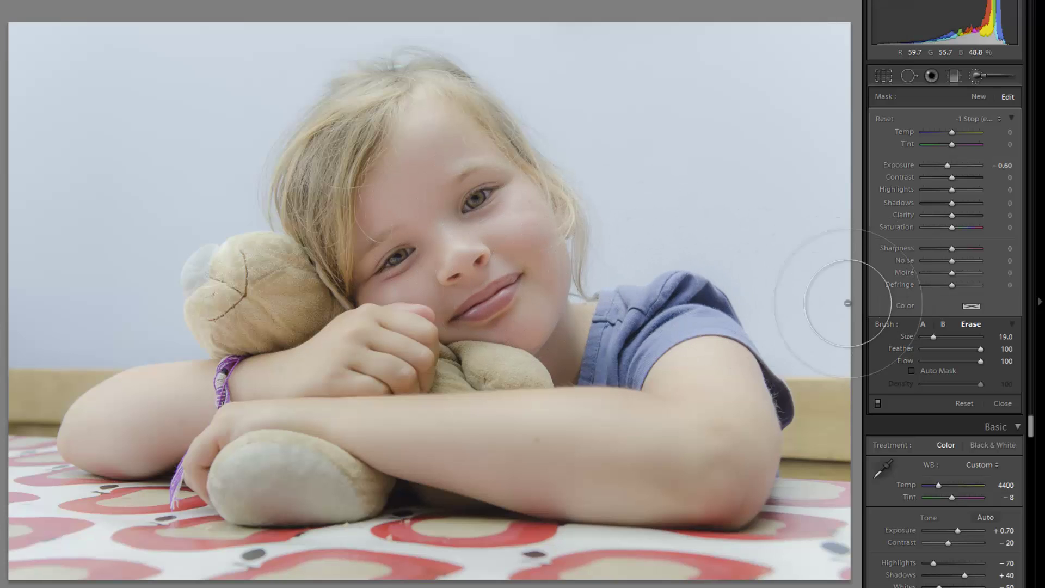
pyautogui.press('alt')
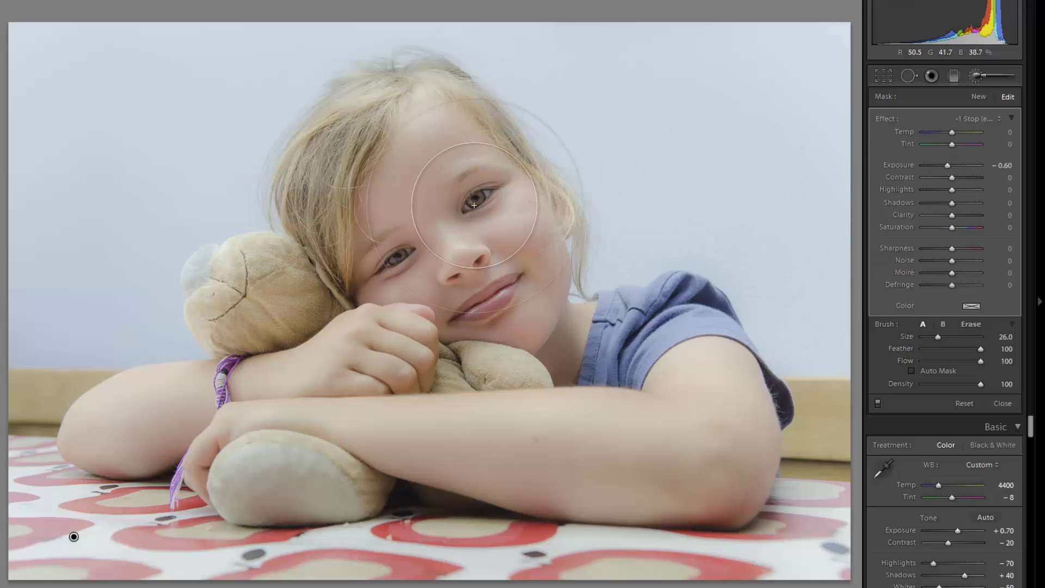
# Check the burn mask overlay and refine the mask around the teddy bear and hair with a smaller eraser, sizes 5 to 14
pyautogui.press('o')
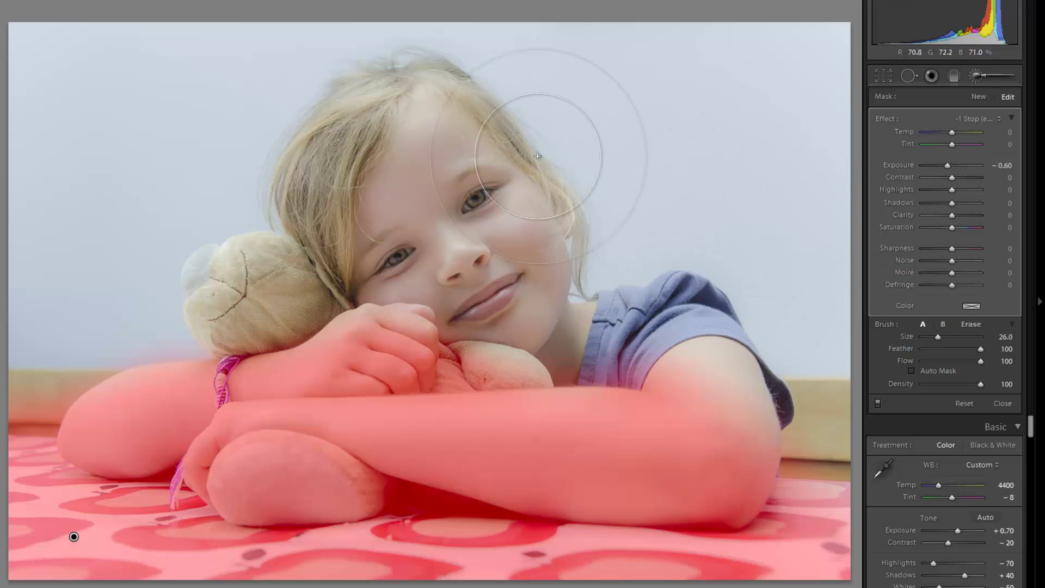
pyautogui.press('o')
pyautogui.press('alt')
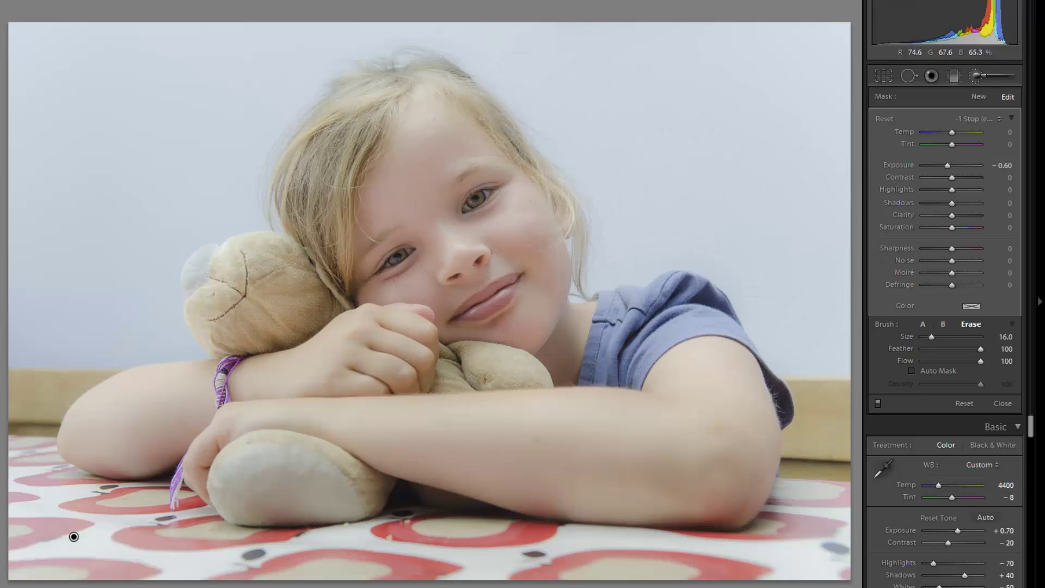
pyautogui.scroll(-6, 479, 229)
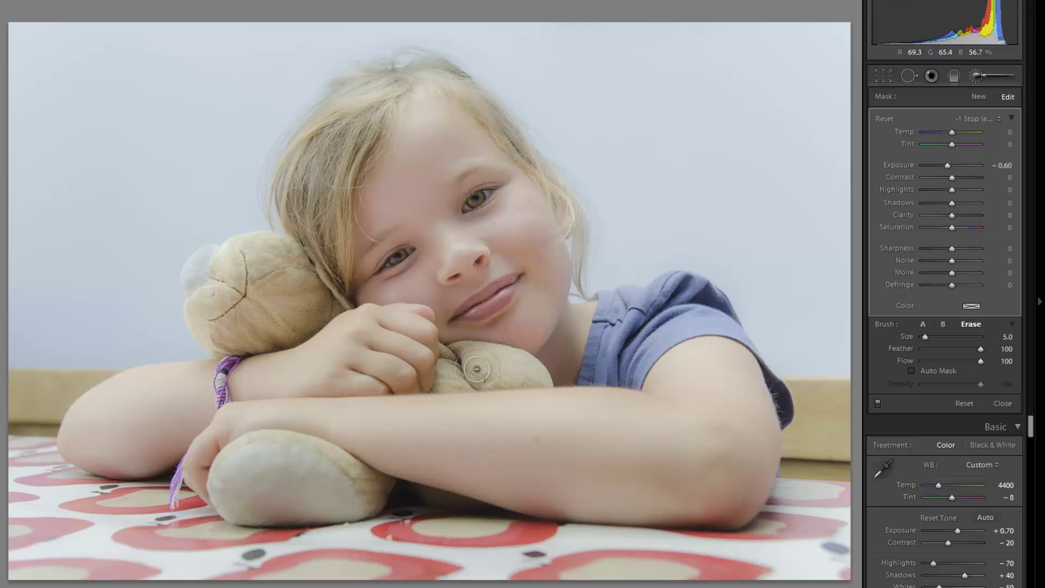
pyautogui.scroll(2, 479, 359)
pyautogui.scroll(-2, 479, 357)
pyautogui.scroll(2, 392, 262)
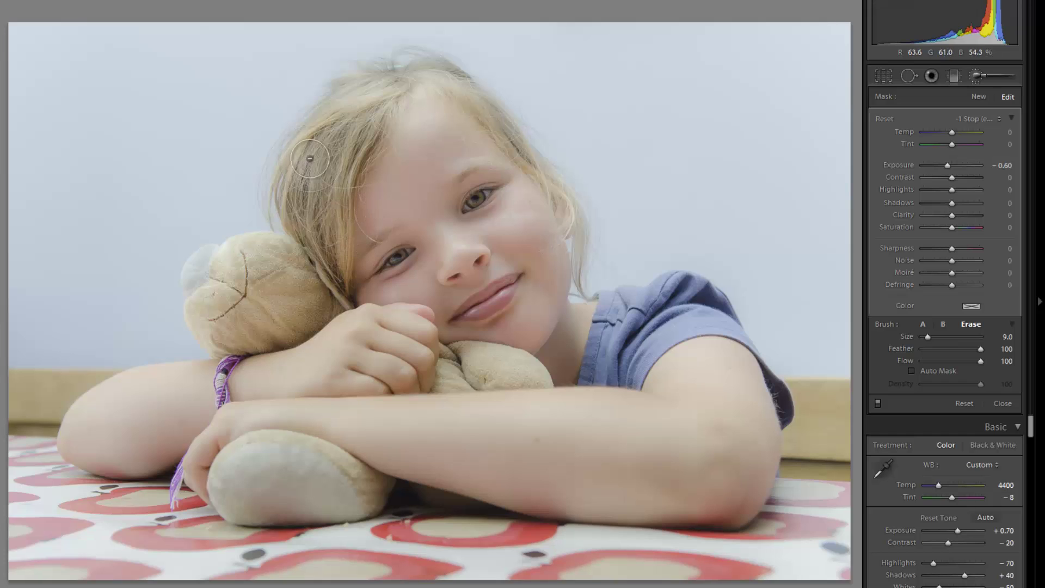
pyautogui.scroll(5, 537, 195)
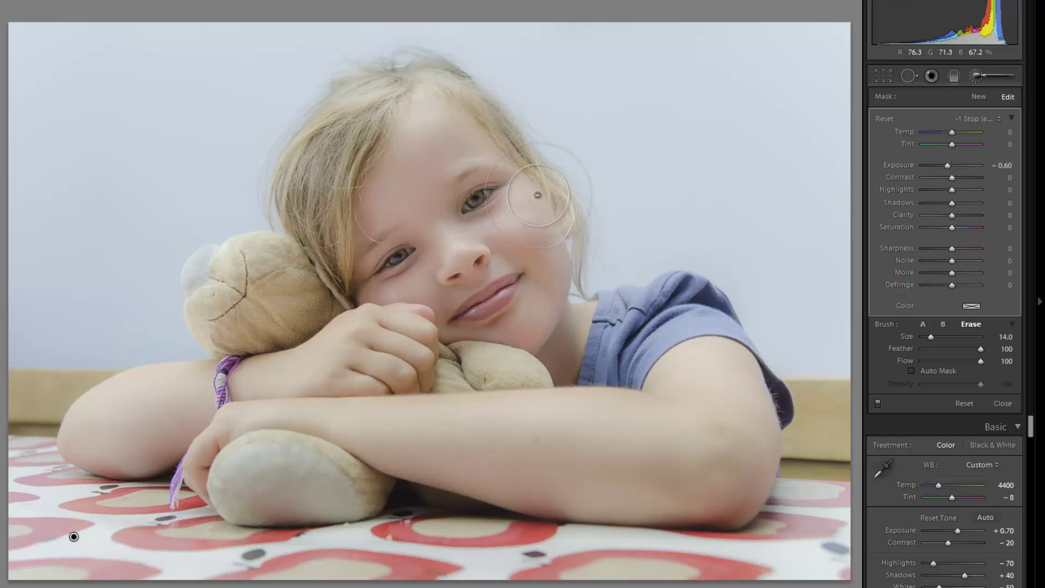
pyautogui.scroll(-4, 536, 245)
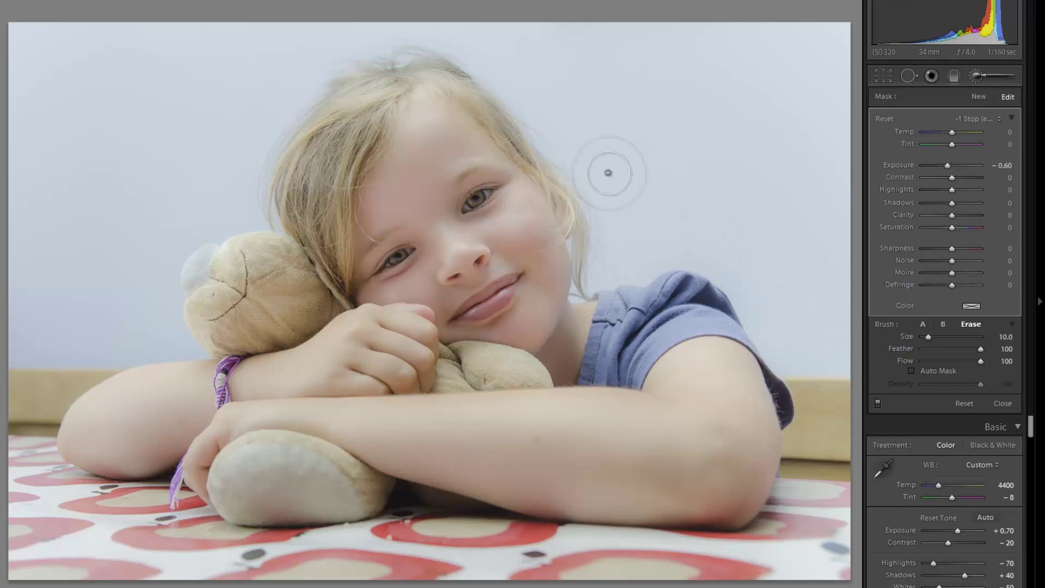
pyautogui.scroll(8, 608, 172)
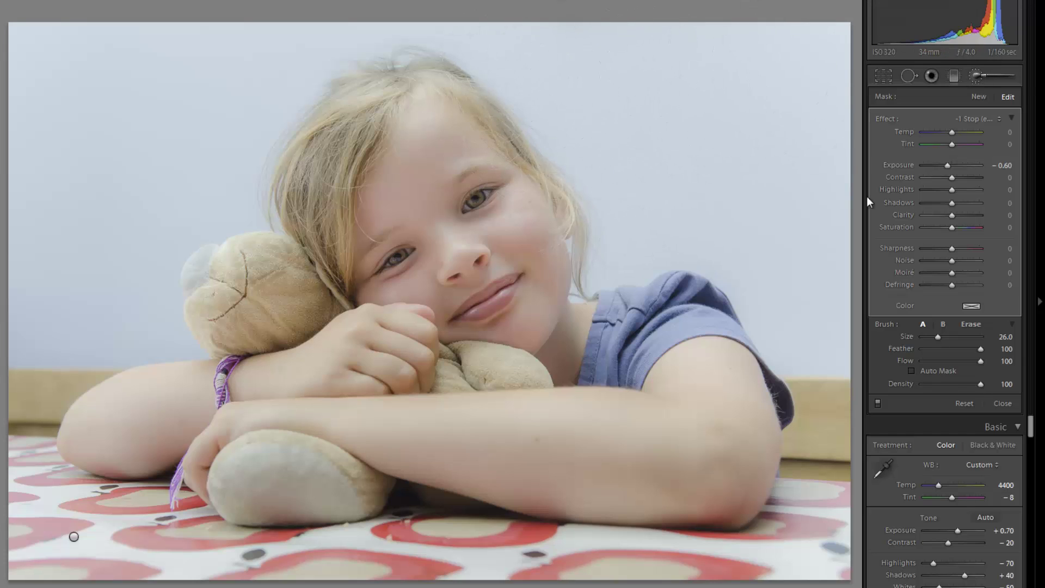
pyautogui.press('k')
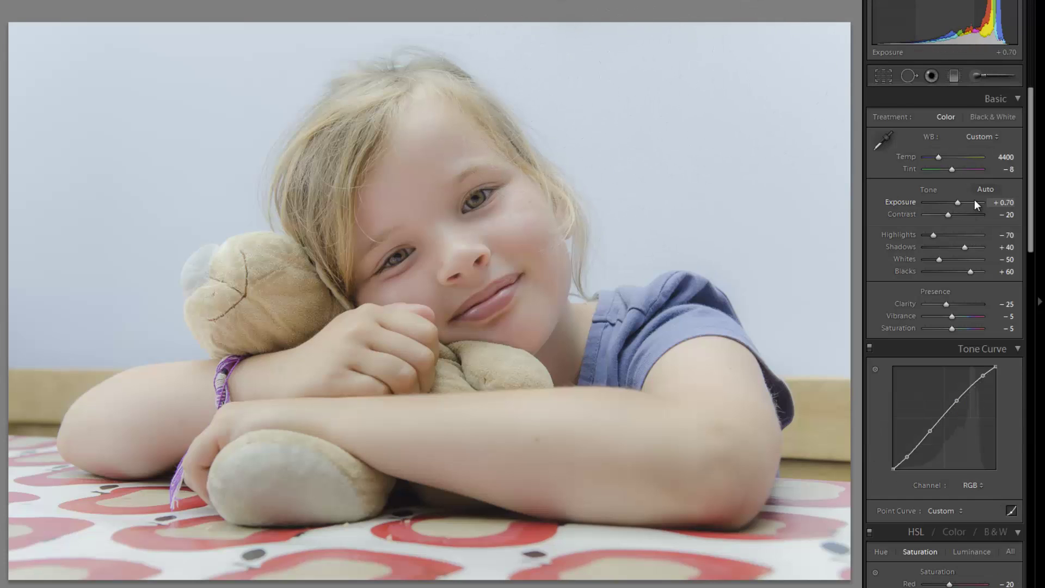
# Raise the portrait's overall Exposure to +0.80 and inspect the eyes up close
pyautogui.scroll(1, 975, 201)
pyautogui.scroll(-1, 971, 202)
pyautogui.scroll(1, 971, 201)
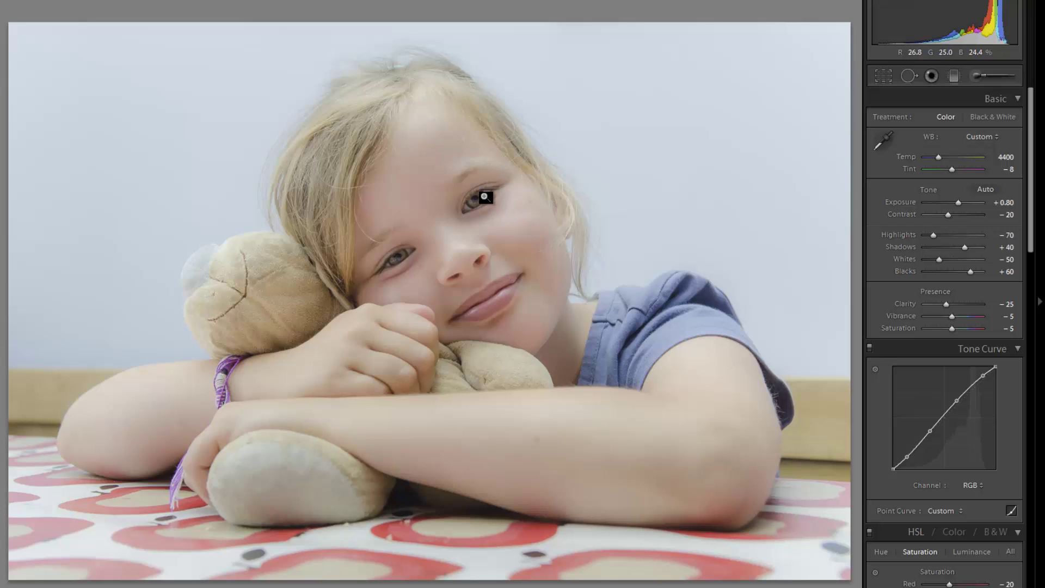
pyautogui.click(437, 219)
pyautogui.moveTo(443, 280); pyautogui.dragTo(518, 234)
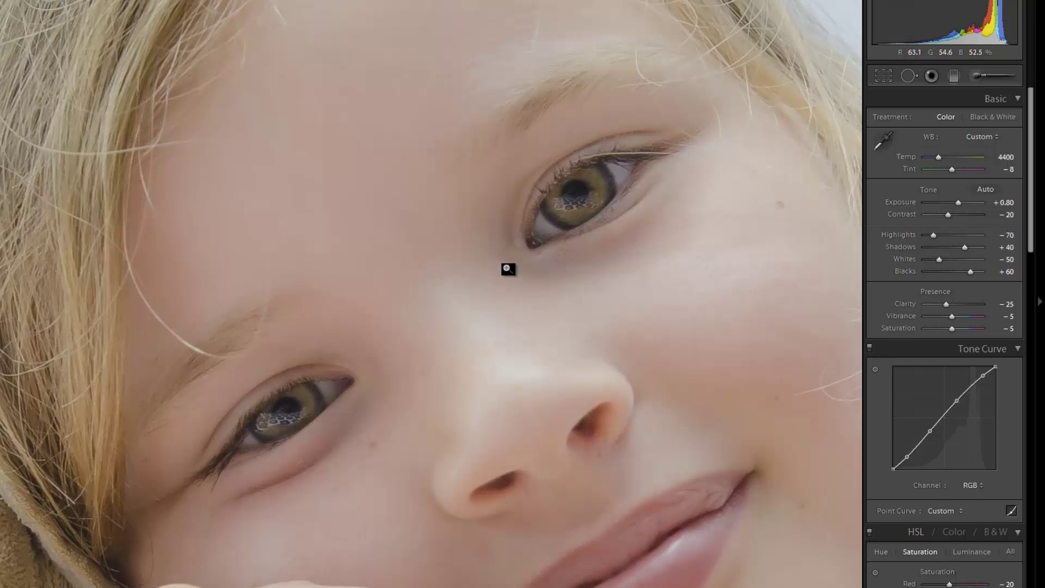
pyautogui.click(508, 268)
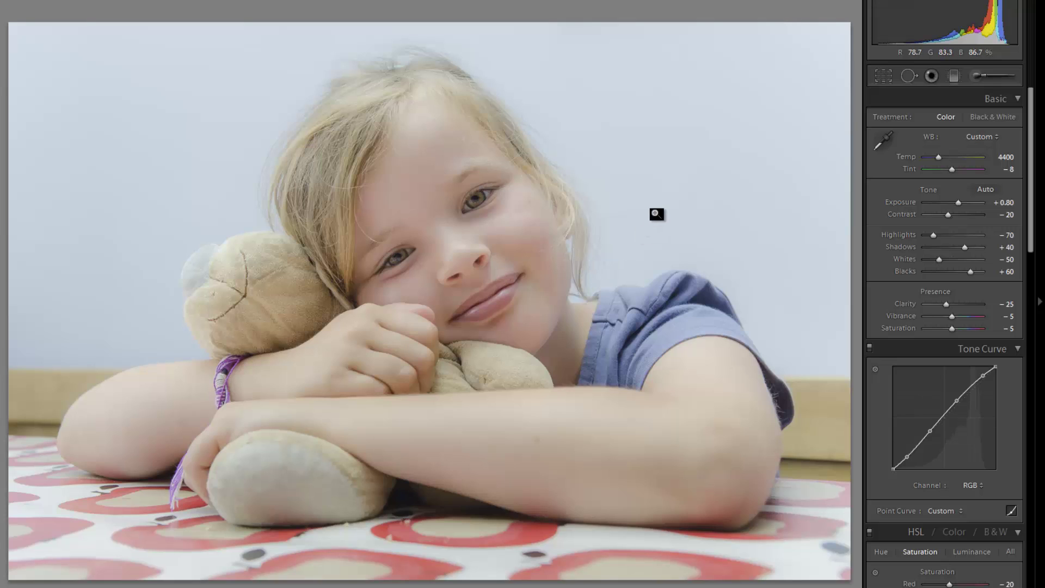
# Reselect the burn brush adjustment on the tablecloth and set its Exposure to -0.50
pyautogui.click(953, 76)
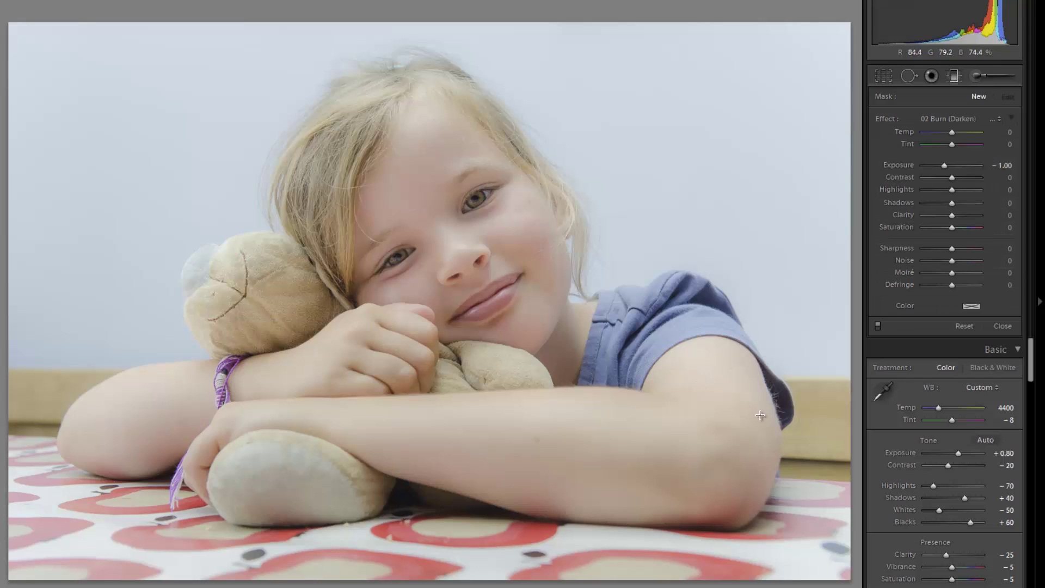
pyautogui.click(972, 78)
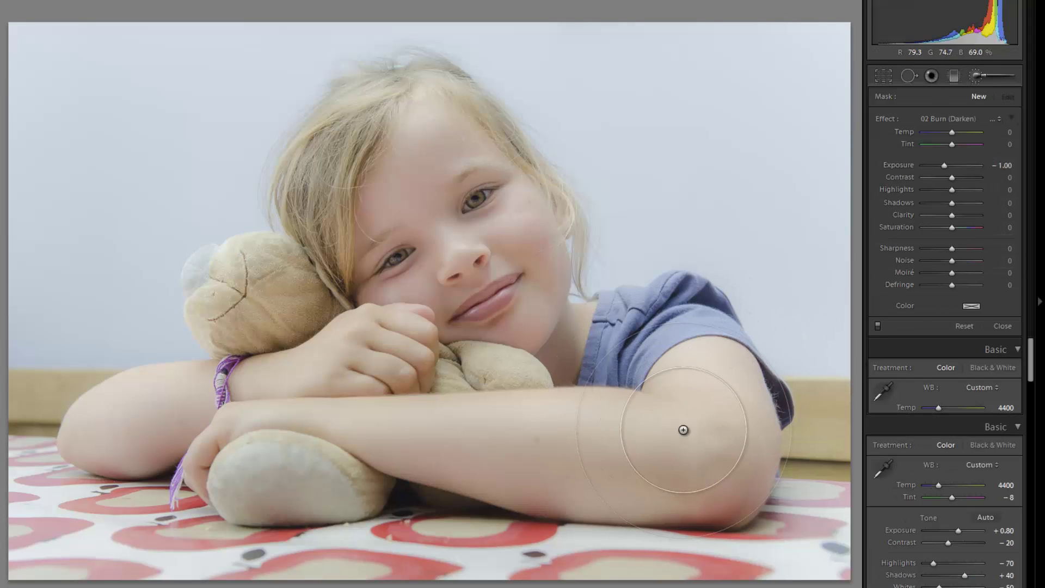
pyautogui.click(74, 538)
pyautogui.press('Up')
pyautogui.press('Up')
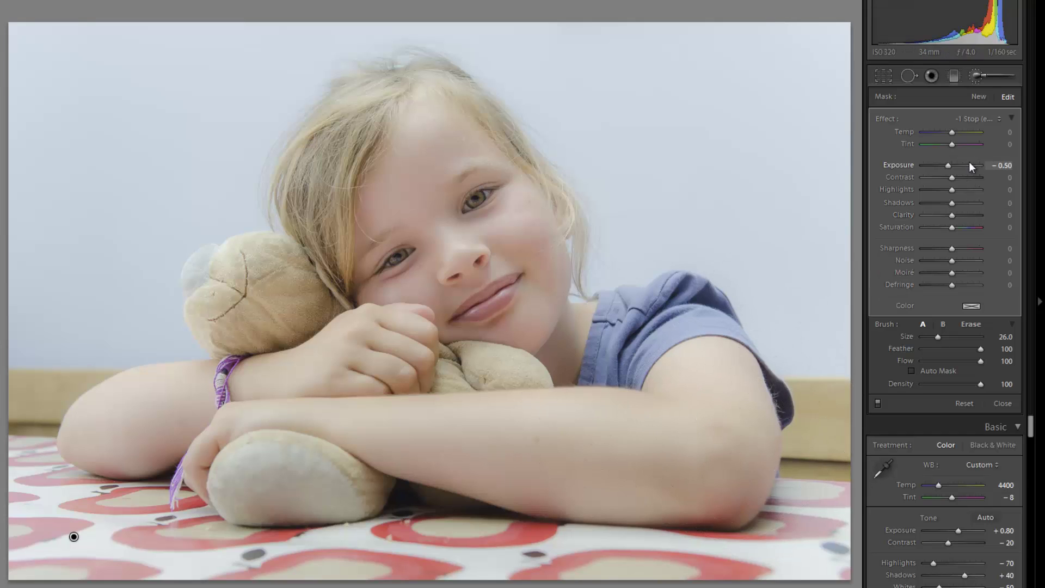
# Add a graduated filter with the 02 Burn (Darken) effect rising over the tablecloth and set its Exposure to -0.47
pyautogui.click(954, 77)
pyautogui.click(932, 121)
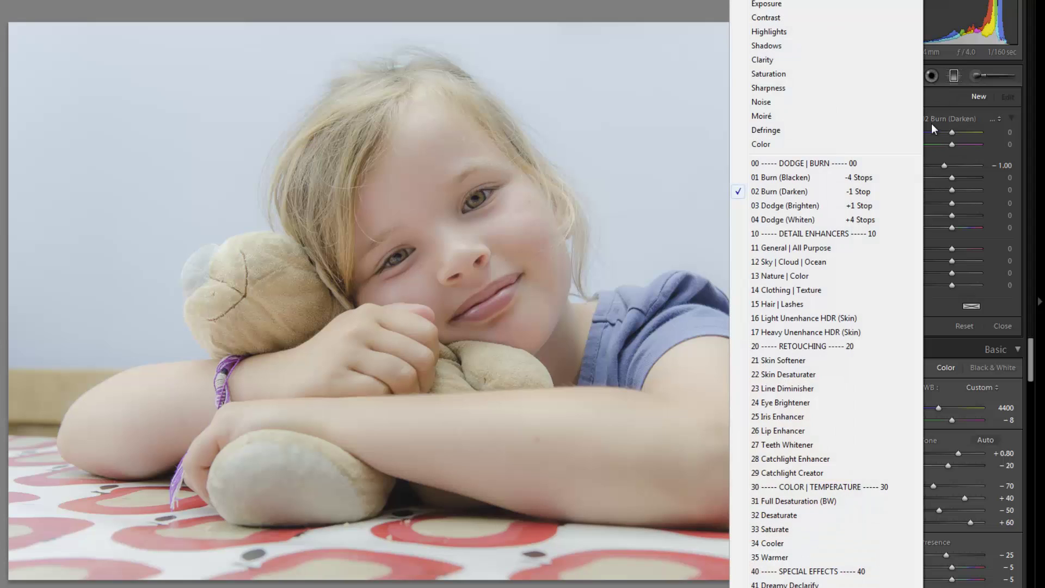
pyautogui.click(864, 192)
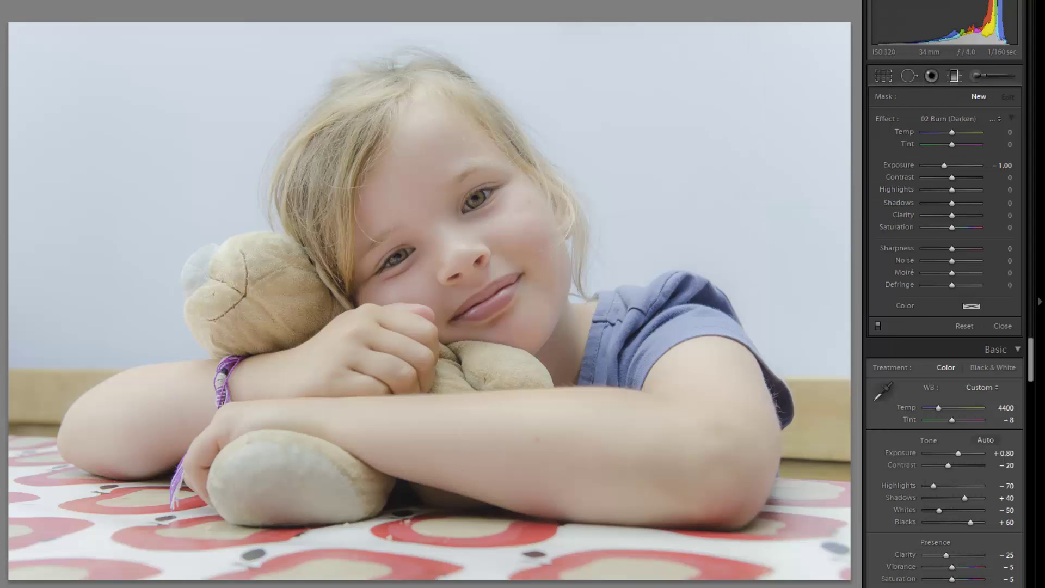
pyautogui.moveTo(457, 420)
pyautogui.mouseDown()
pyautogui.moveTo(439, 373)
pyautogui.moveTo(448, 366)
pyautogui.mouseUp()
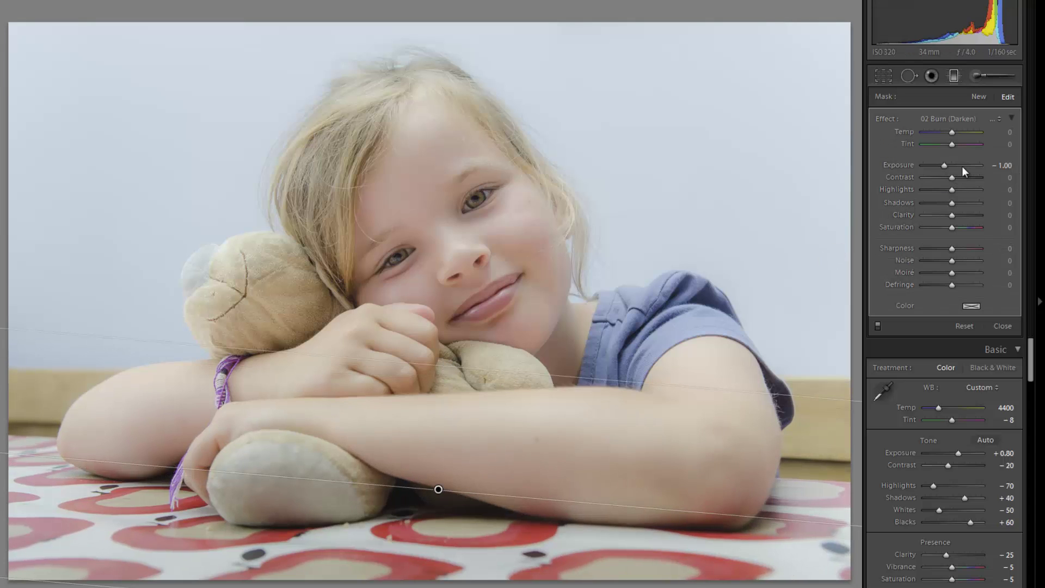
pyautogui.moveTo(962, 166); pyautogui.dragTo(969, 161)
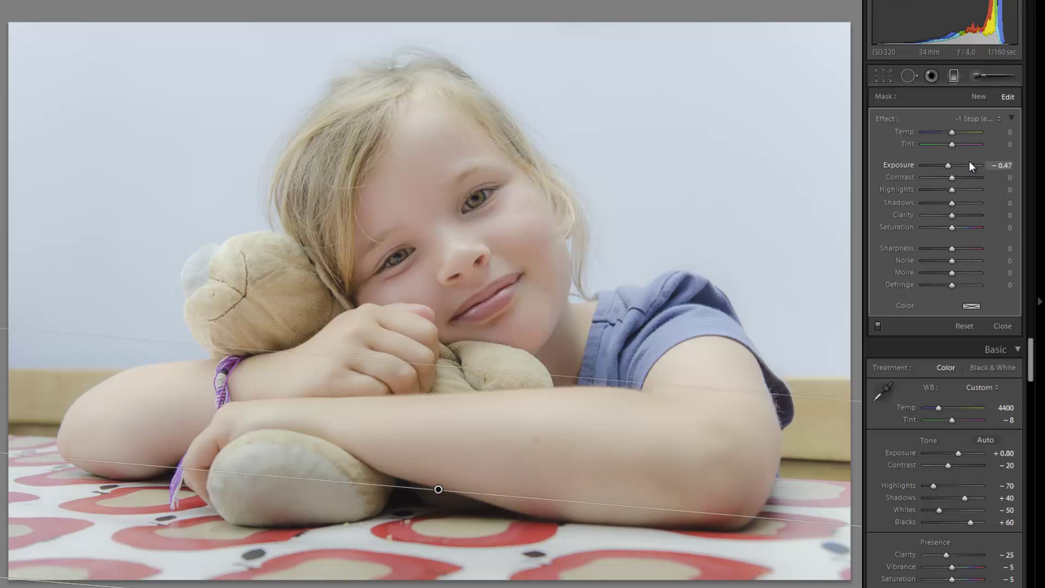
pyautogui.press('m')
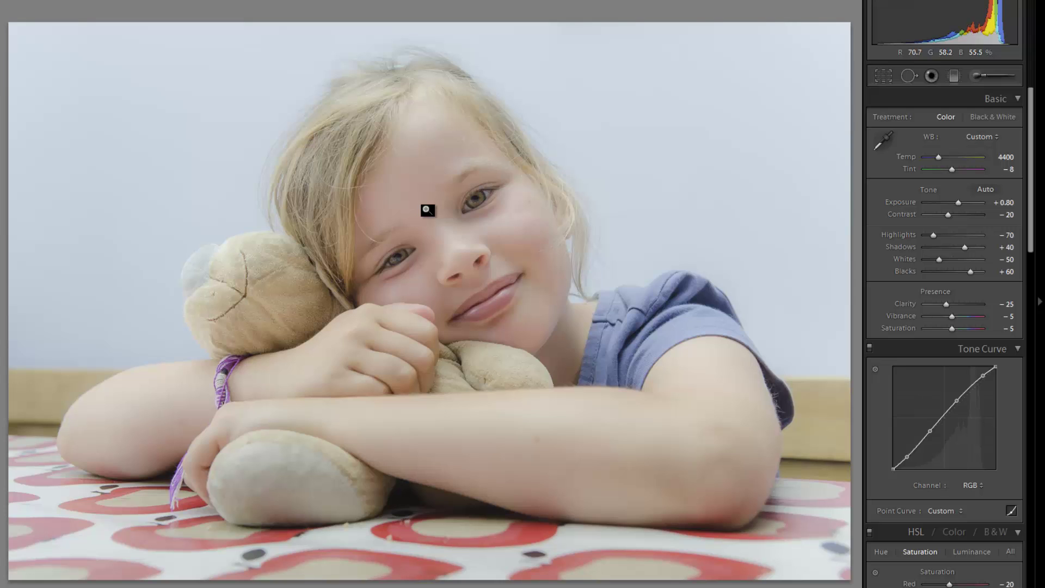
# Compare the edited color portrait with its original version and set the white balance Temp to 4500
pyautogui.press('\\')
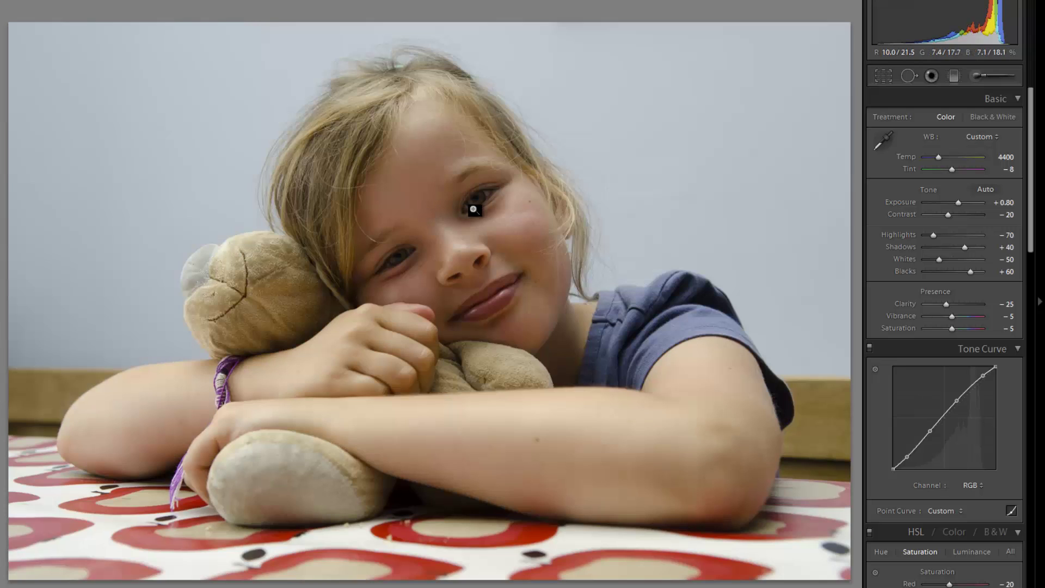
pyautogui.press('\\')
pyautogui.press('\\')
pyautogui.press('\\')
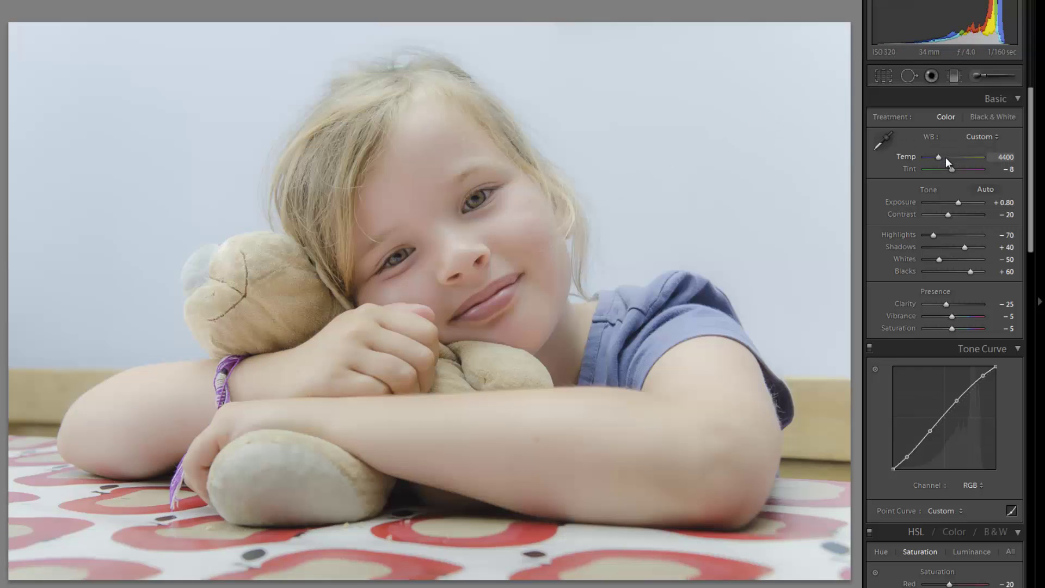
pyautogui.moveTo(941, 158); pyautogui.dragTo(943, 159)
# Create a virtual copy of the portrait and convert it to black and white
pyautogui.hotkey('ctrl', "'")
pyautogui.press('v')
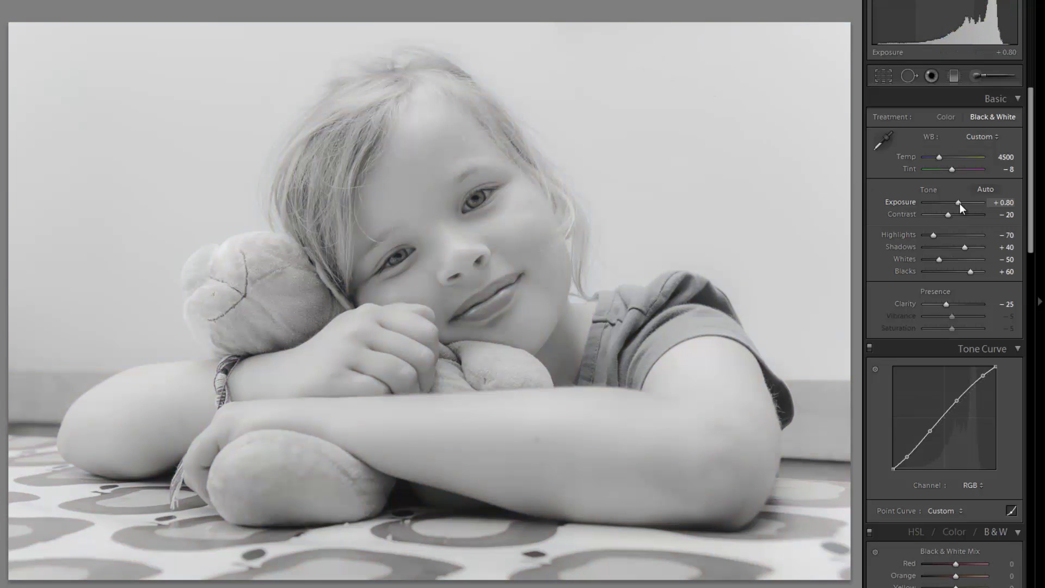
# Set the black-and-white copy's Exposure to +1.20, Contrast to 0, Shadows to +15 and Blacks to +35
pyautogui.scroll(3, 959, 203)
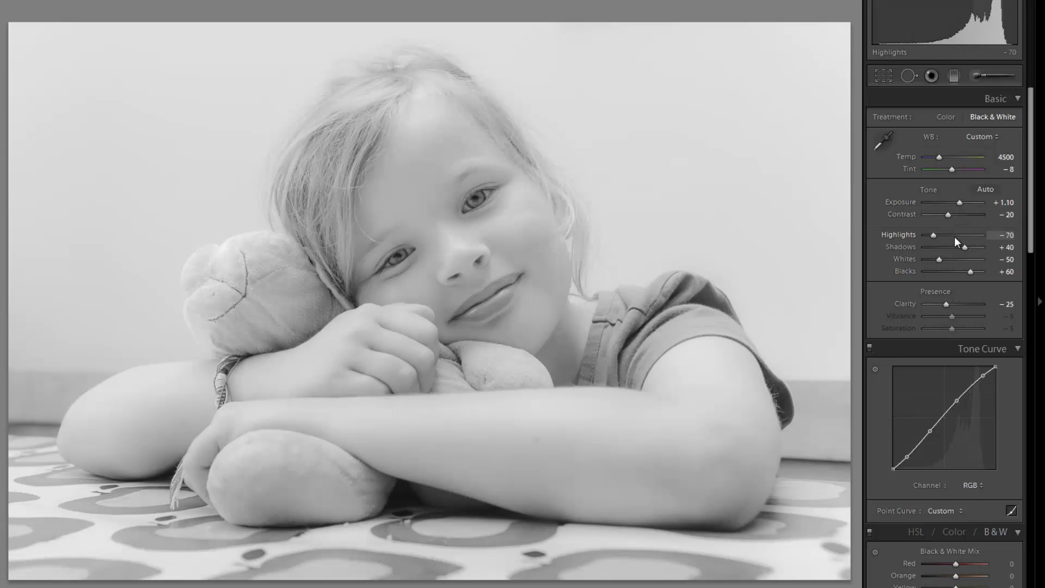
pyautogui.scroll(4, 975, 210)
pyautogui.scroll(-4, 966, 250)
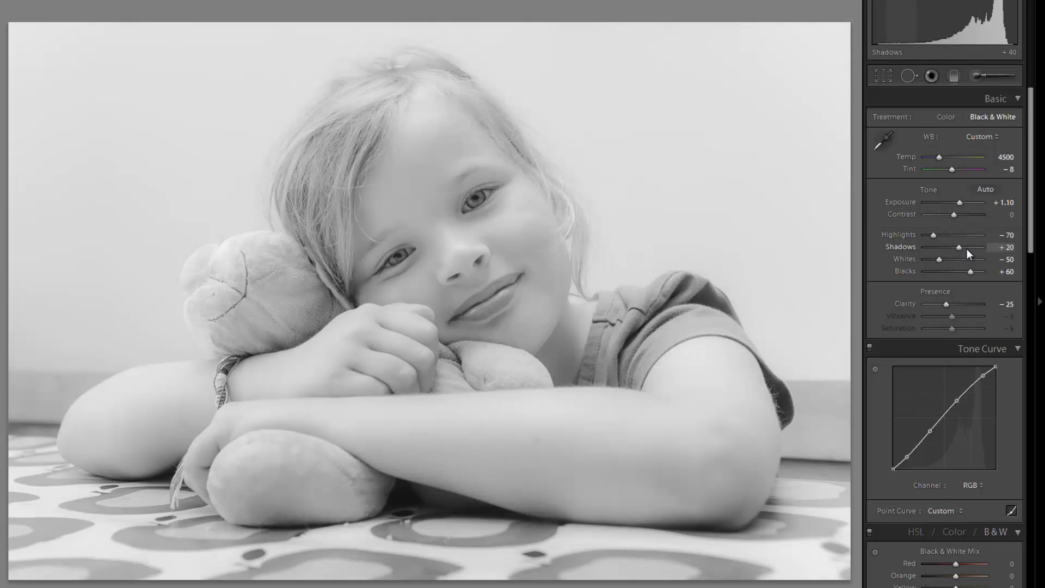
pyautogui.scroll(-5, 969, 272)
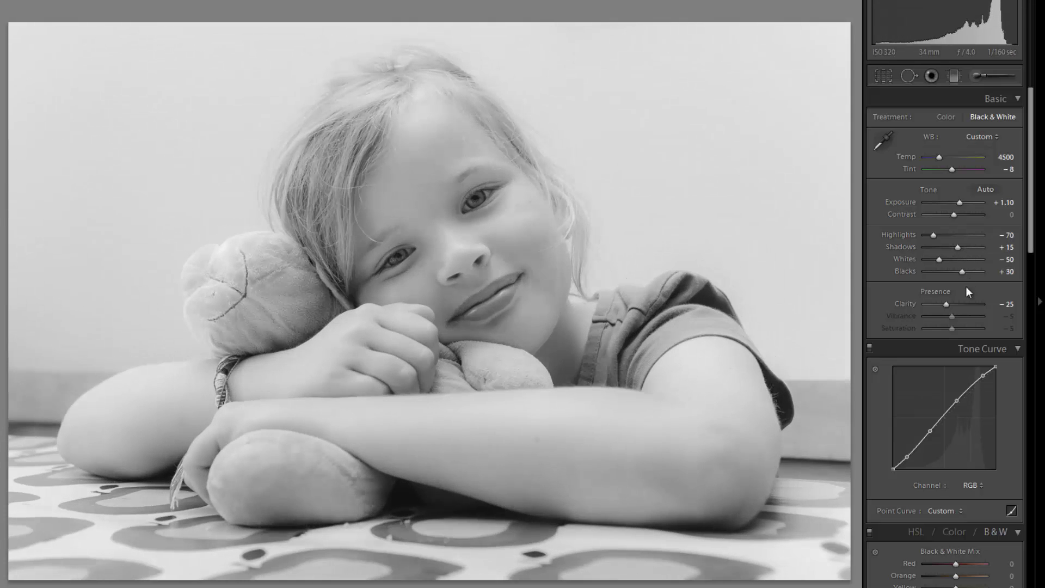
pyautogui.scroll(1, 968, 272)
pyautogui.scroll(2, 968, 203)
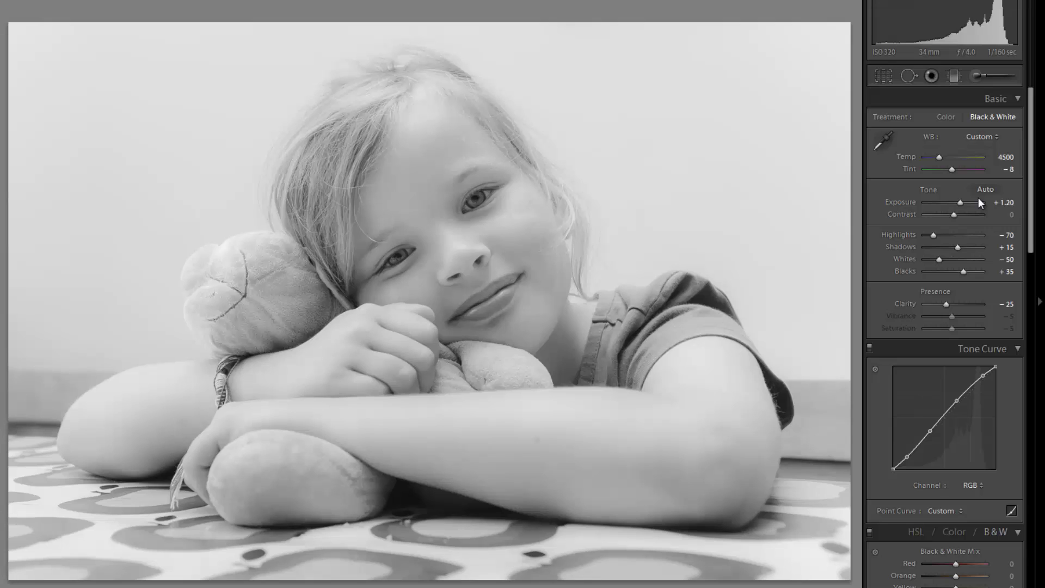
# Make a second virtual copy of the black-and-white portrait and compare the color and black-and-white versions in the Library
pyautogui.hotkey('ctrl', "'")
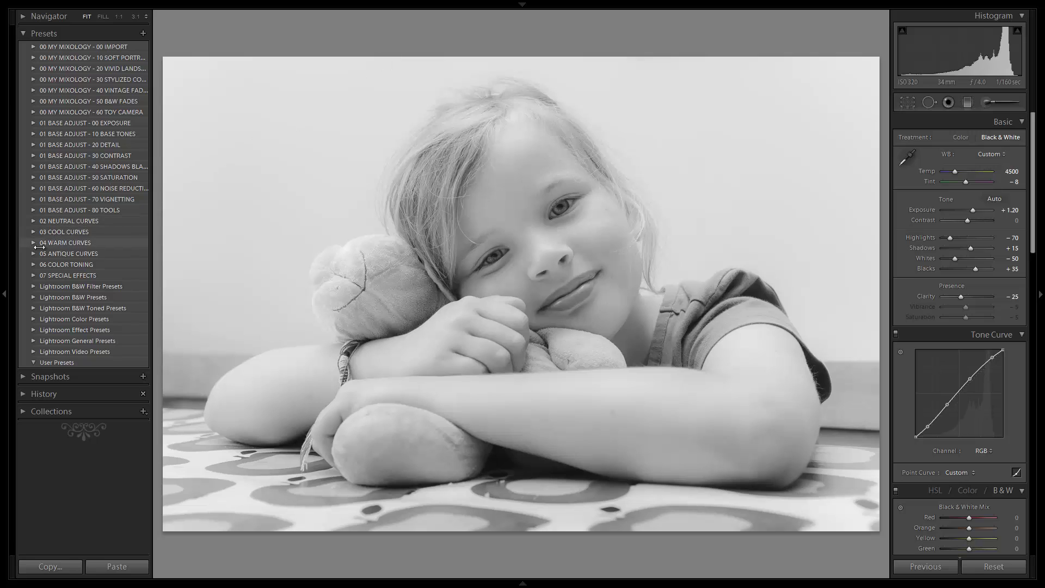
pyautogui.press('e')
pyautogui.press('g')
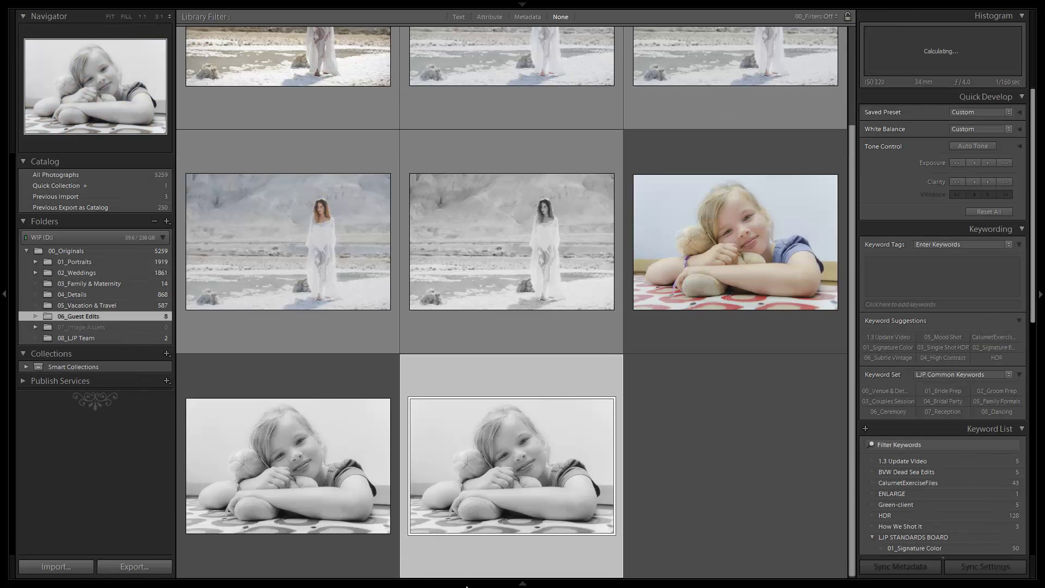
pyautogui.moveTo(467, 580)
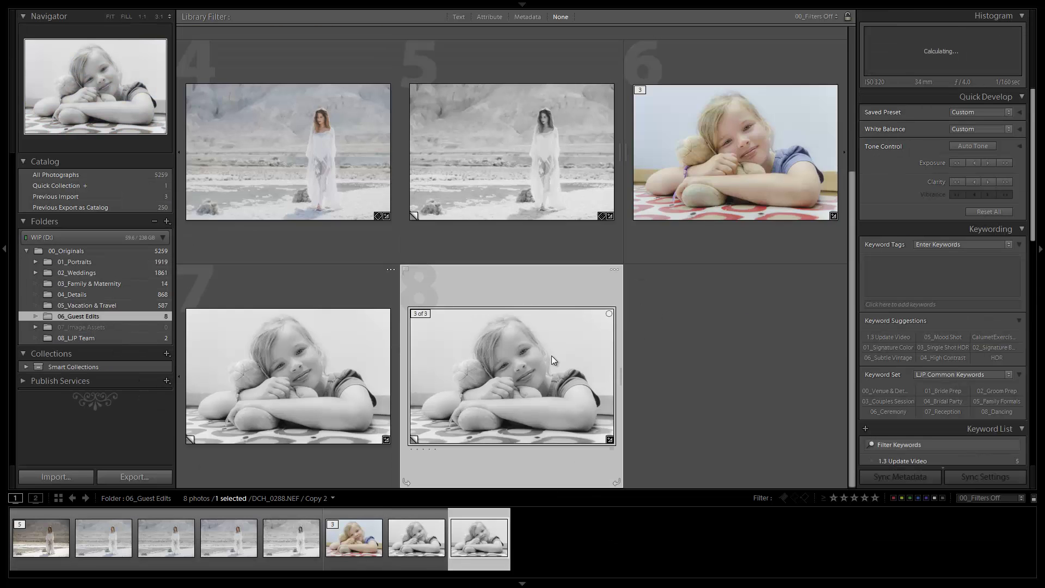
pyautogui.doubleClick(551, 355)
pyautogui.click(438, 528)
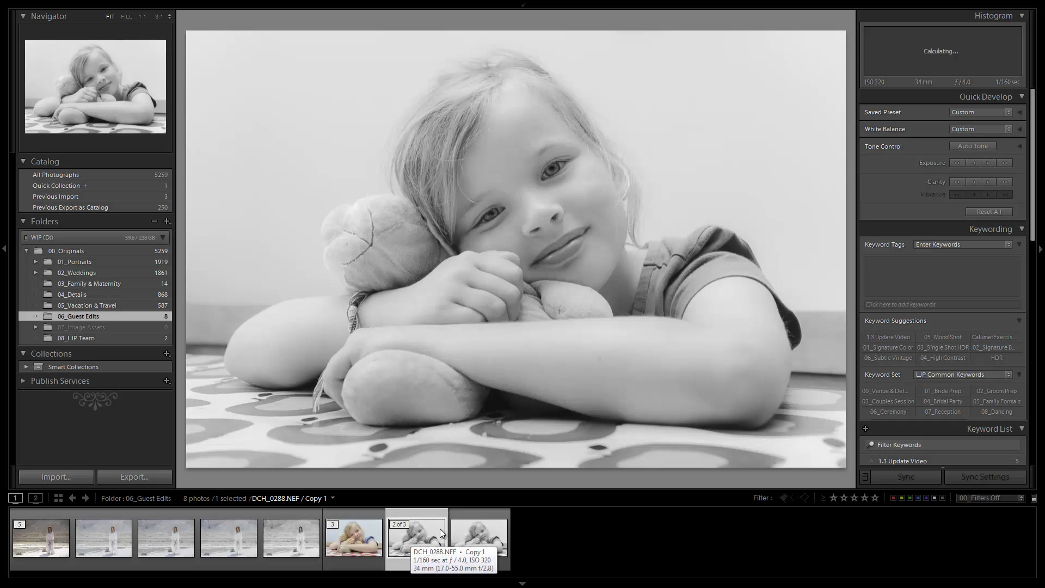
pyautogui.click(362, 545)
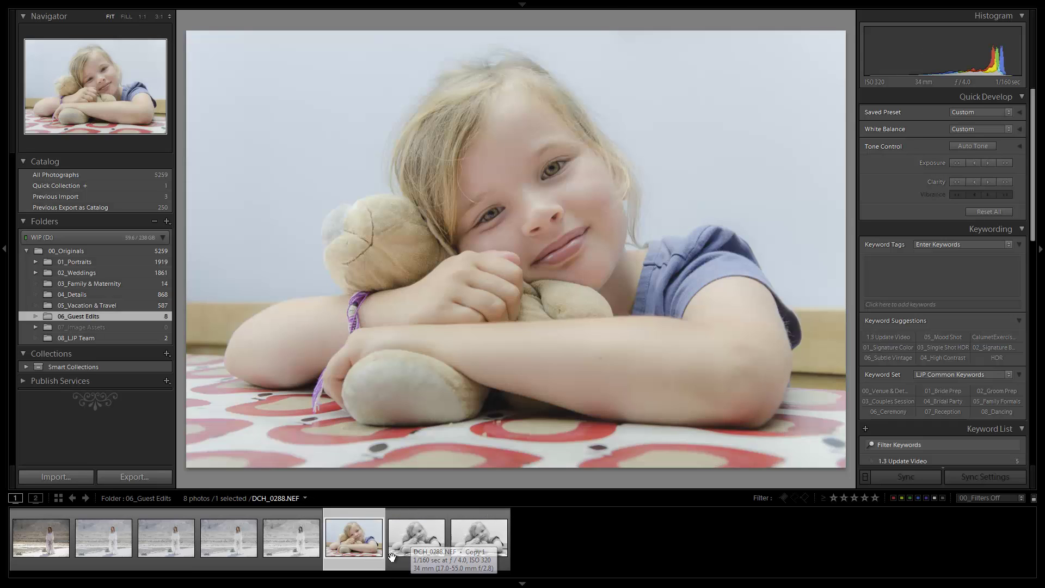
pyautogui.click(417, 538)
pyautogui.click(479, 539)
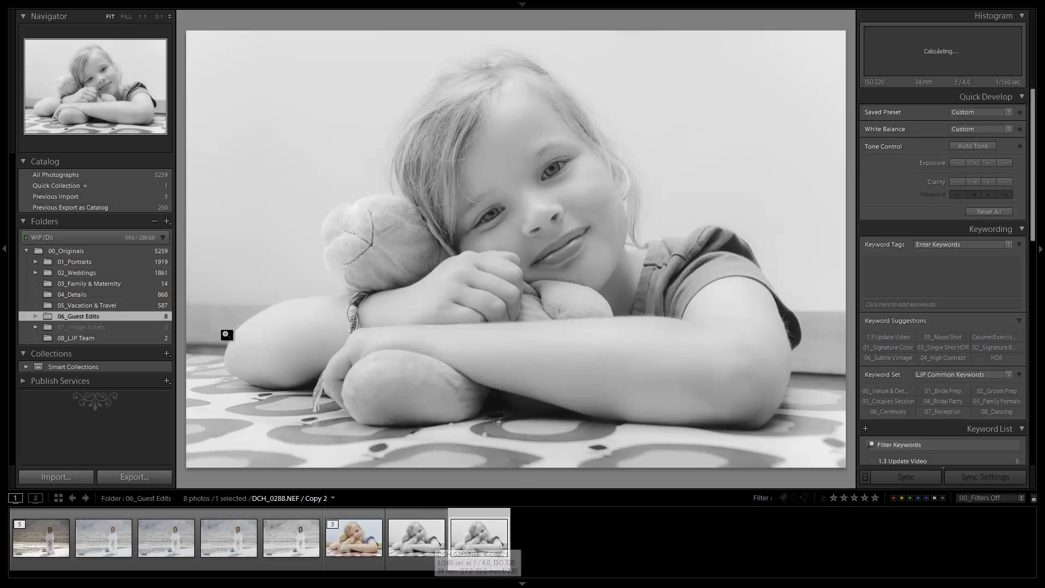
# Compare B&W punch and wash presets from 05 Antique Curves on Copy 2 in Develop and apply 11 B&W Bright Wash
pyautogui.press('d')
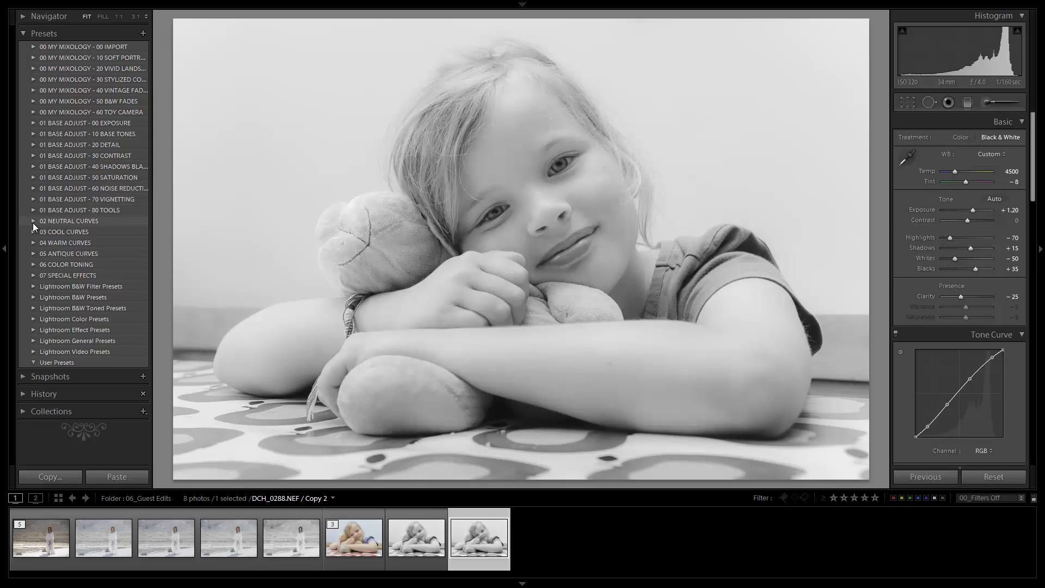
pyautogui.click(32, 253)
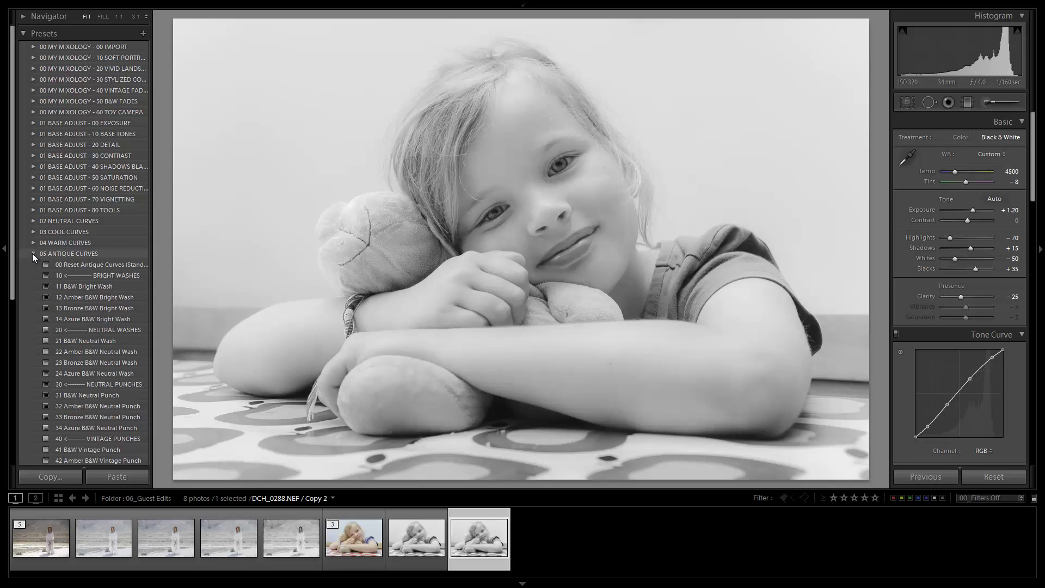
pyautogui.scroll(-3, 79, 285)
pyautogui.scroll(-2, 89, 298)
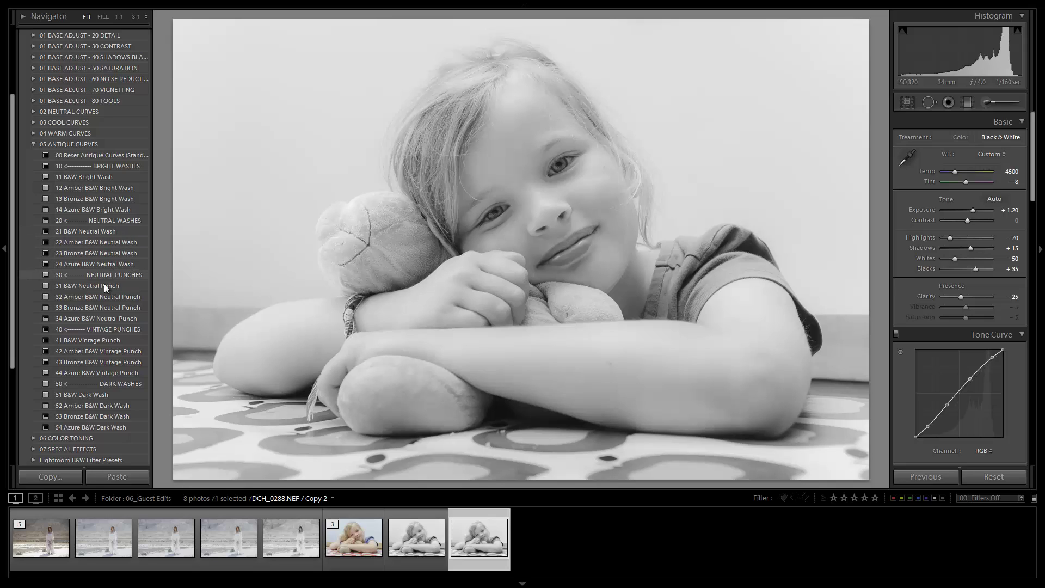
pyautogui.click(102, 289)
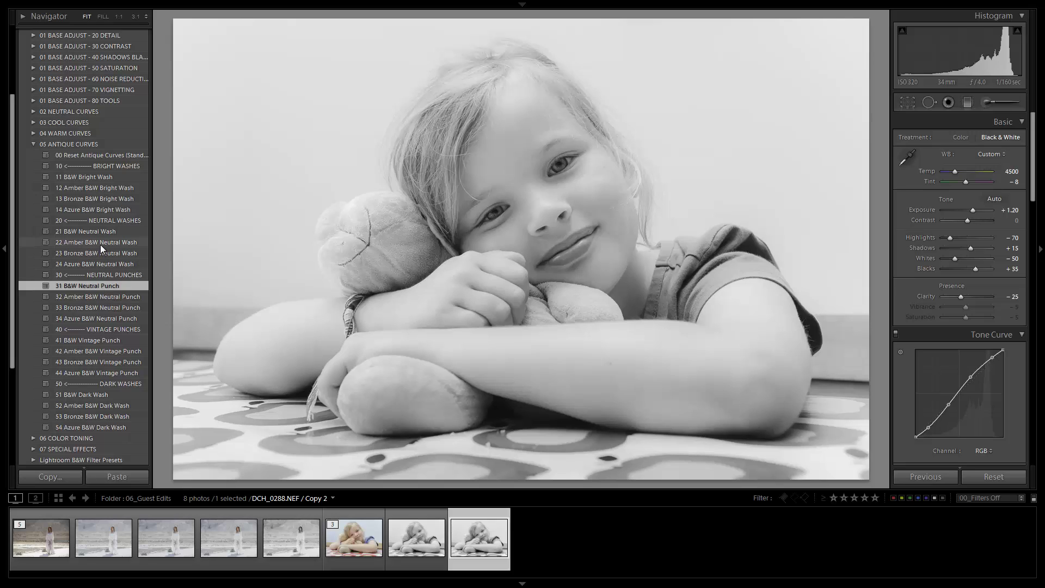
pyautogui.click(97, 340)
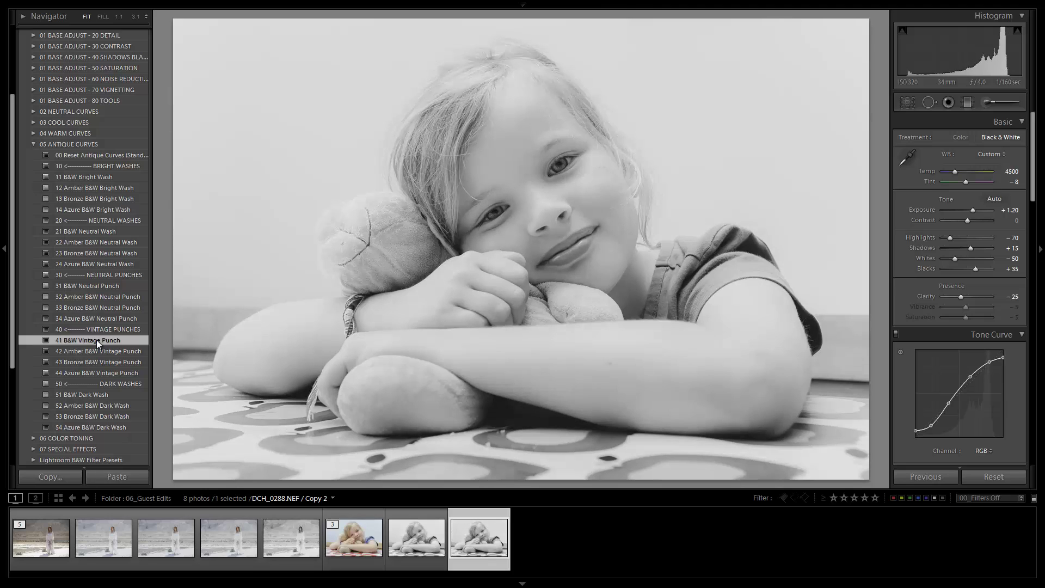
pyautogui.click(110, 231)
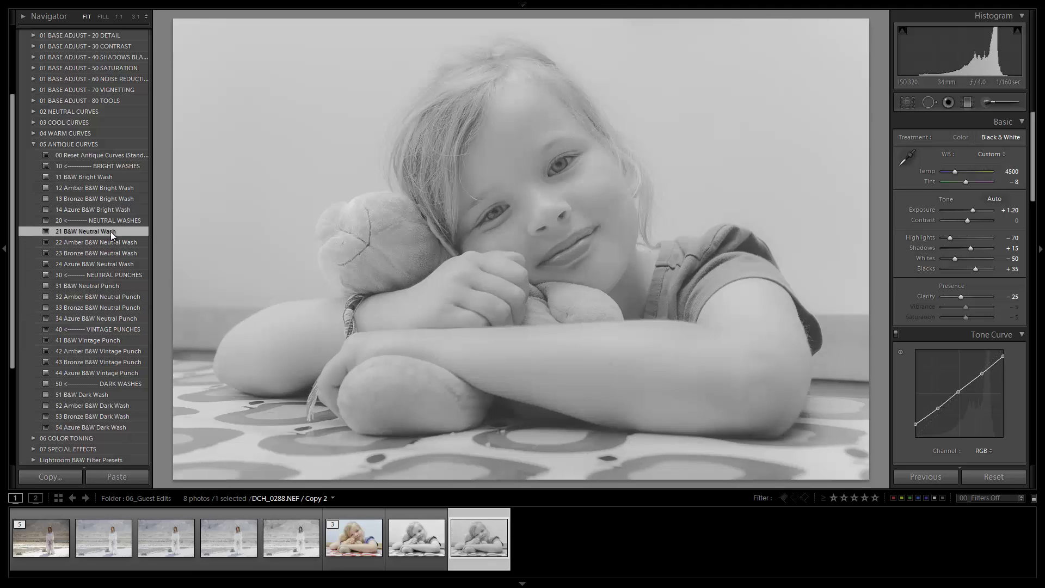
pyautogui.click(102, 176)
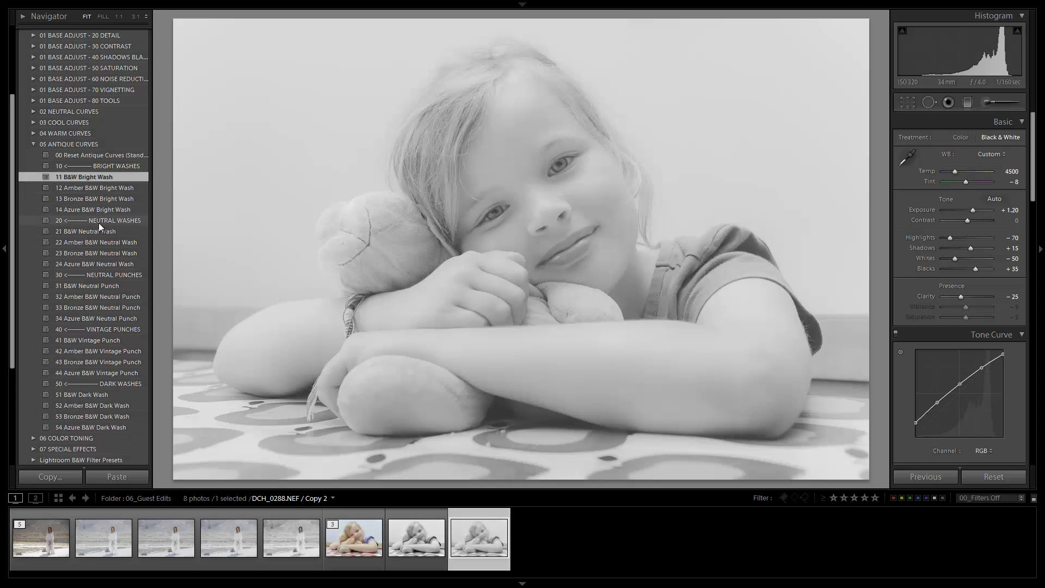
pyautogui.click(96, 235)
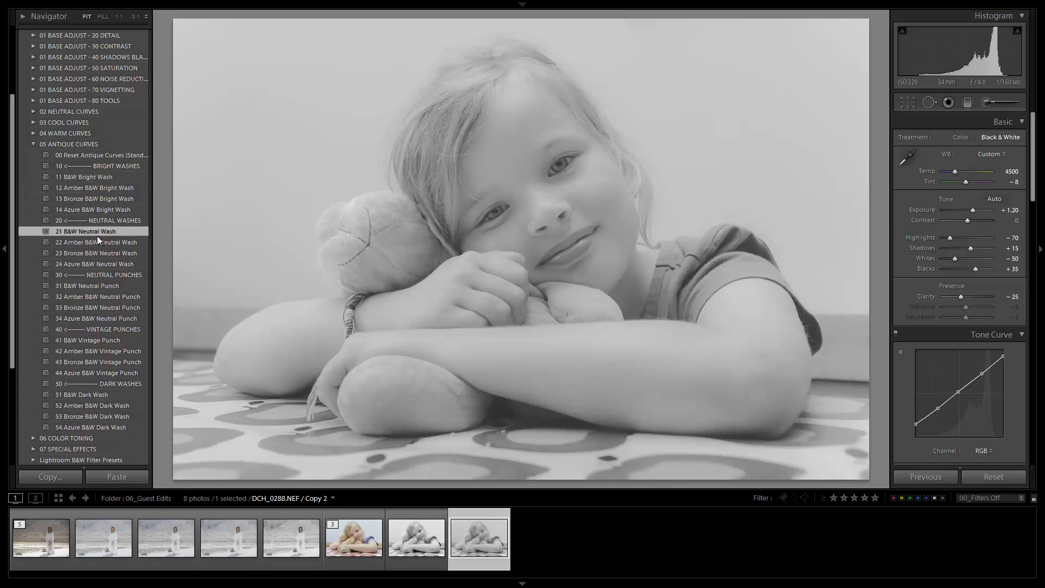
pyautogui.click(92, 177)
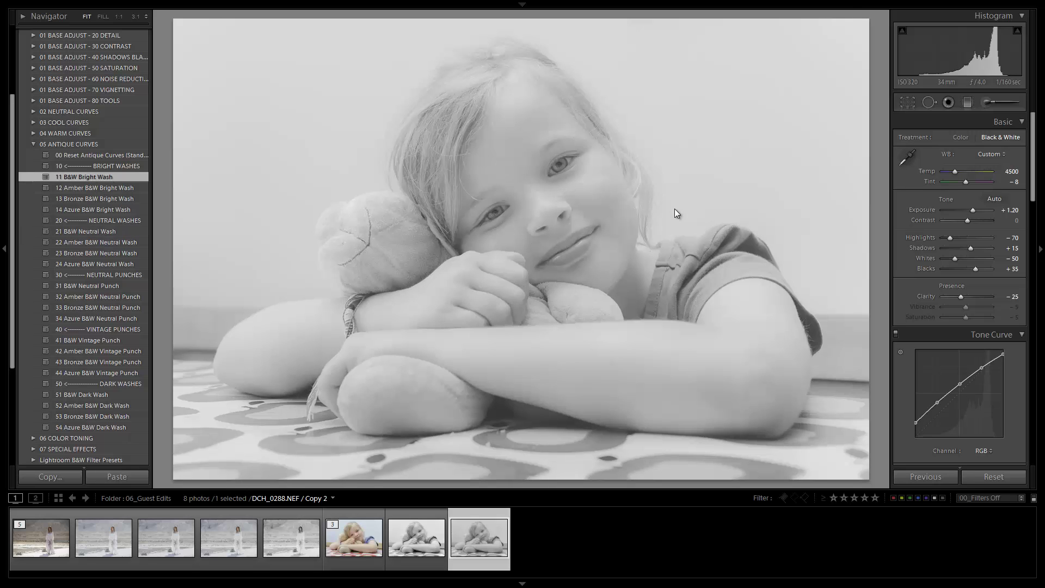
# Set Copy 2's Exposure to +1.40, Shadows to -5 and Blacks to 0
pyautogui.press('Up')
pyautogui.press('Up')
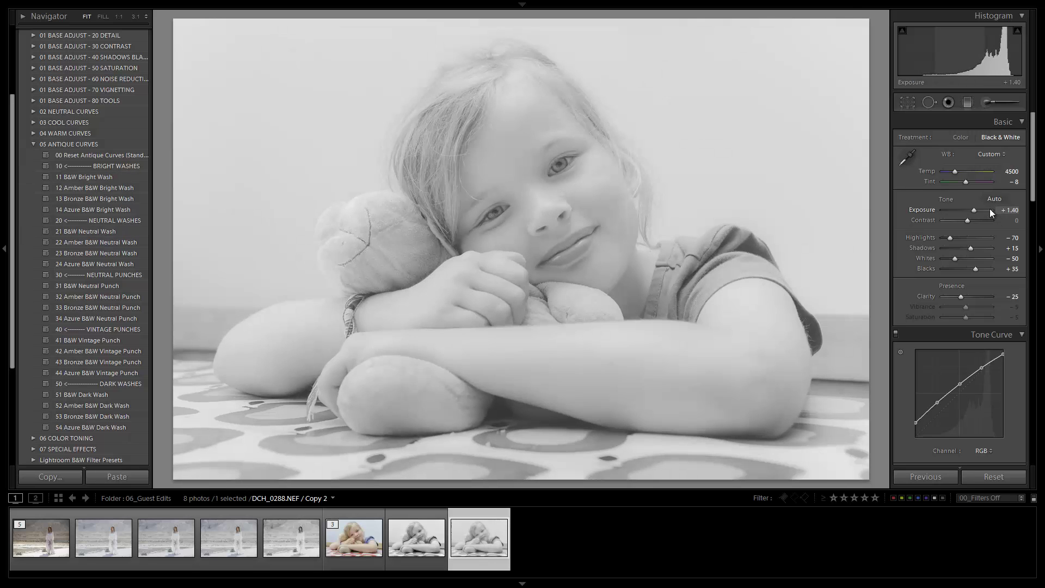
pyautogui.press('Down')
pyautogui.press('Down')
pyautogui.press('Down')
pyautogui.press('Down')
pyautogui.press('Down')
pyautogui.press('Down')
pyautogui.press('Down')
pyautogui.press('Down')
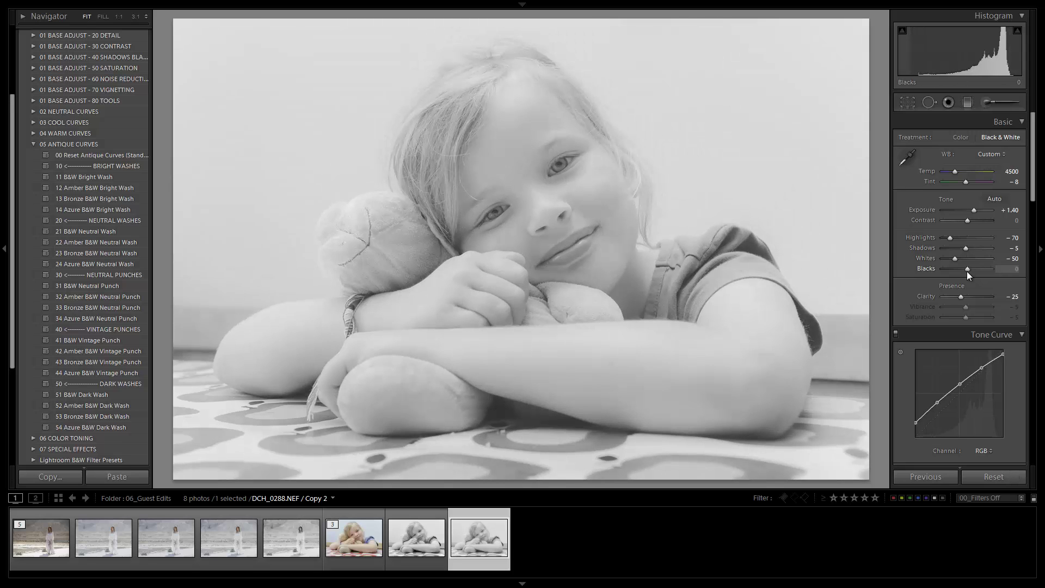
# Deepen Copy 2's Shadows to -15 and set its Contrast to +10
pyautogui.press('Down')
pyautogui.press('Down')
pyautogui.press('Down')
pyautogui.press('Up')
pyautogui.press('Up')
pyautogui.press('Up')
pyautogui.press('Up')
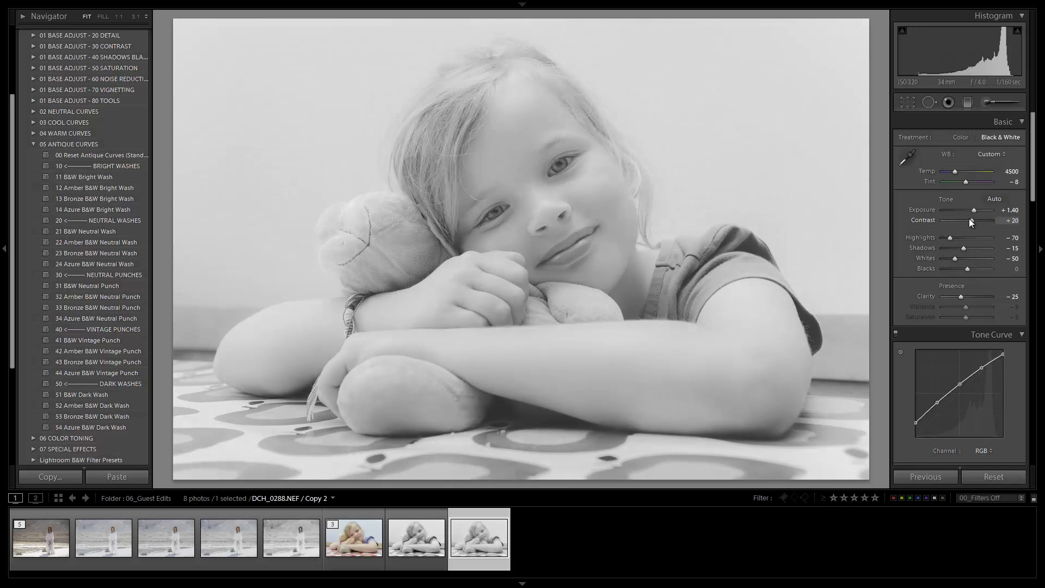
pyautogui.press('Down')
pyautogui.press('Down')
# Apply the 23 Medium Film Grain preset from 07 Special Effects to Copy 2
pyautogui.click(33, 144)
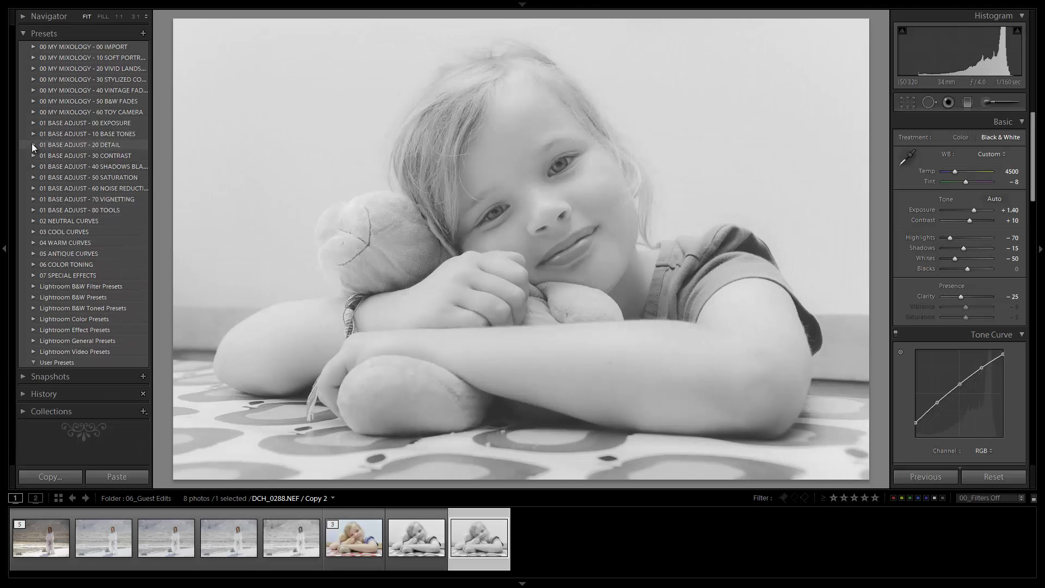
pyautogui.click(33, 275)
pyautogui.scroll(-2, 38, 275)
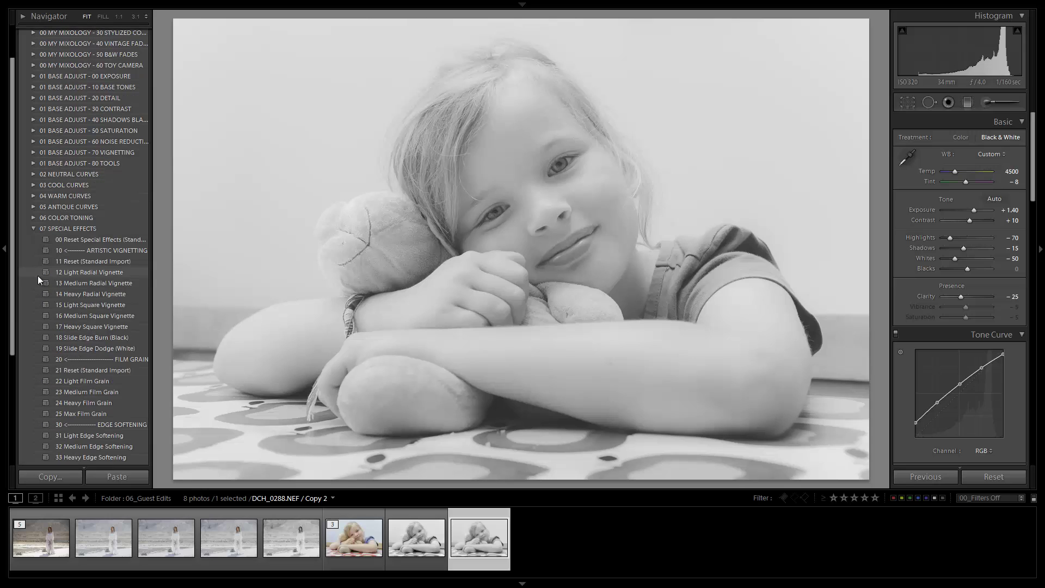
pyautogui.click(108, 392)
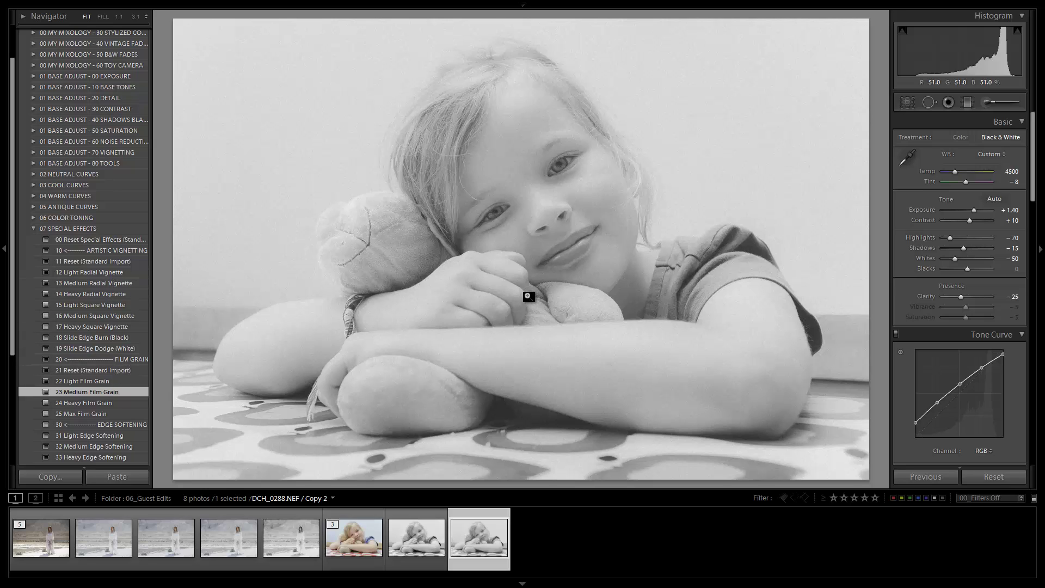
pyautogui.scroll(-10, 933, 288)
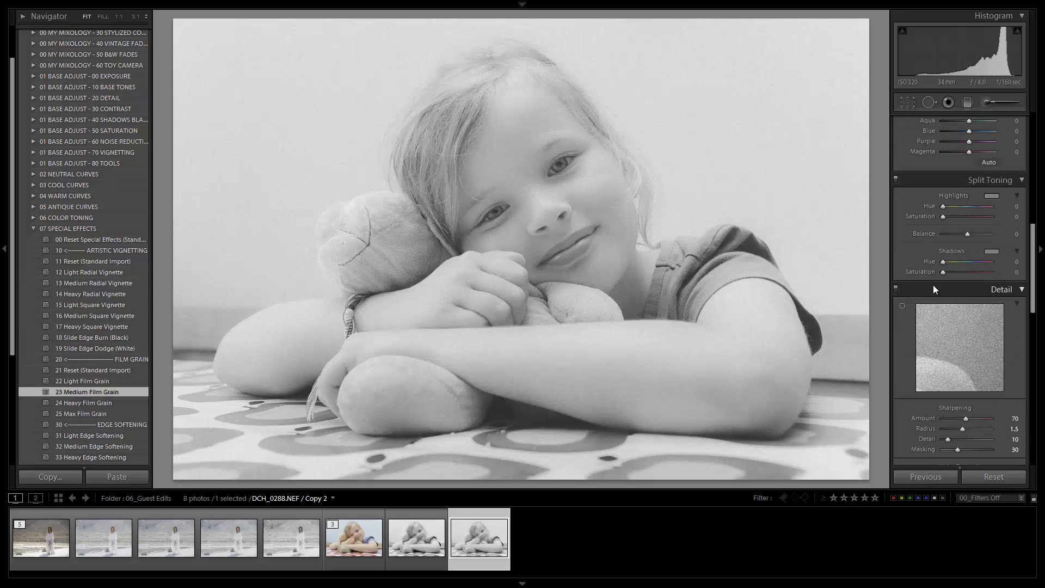
pyautogui.scroll(3, 939, 348)
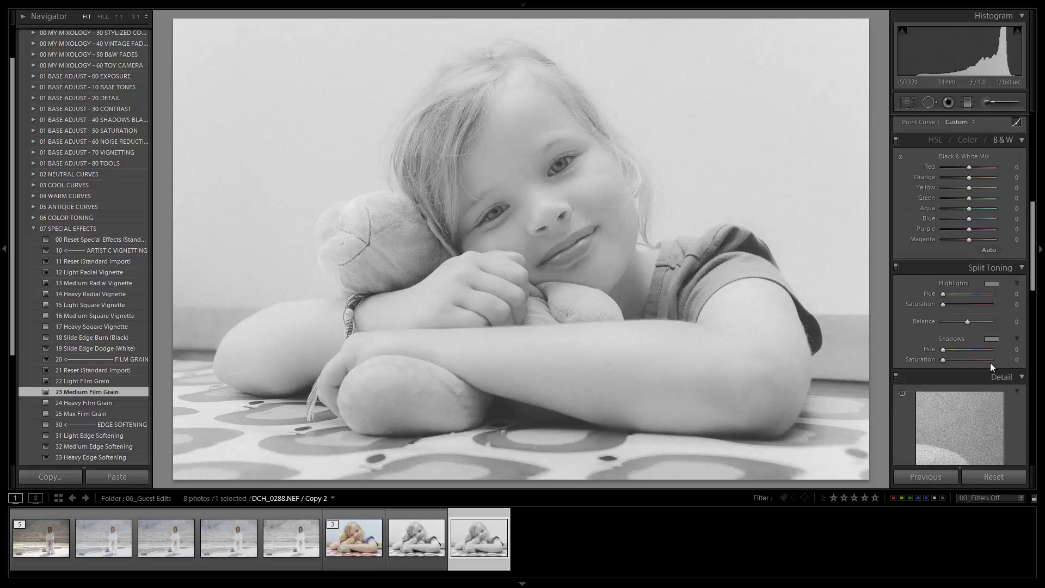
# Set Copy 2's manual Lens Vignetting Amount to -20 and Midpoint to 10
pyautogui.scroll(-10, 956, 278)
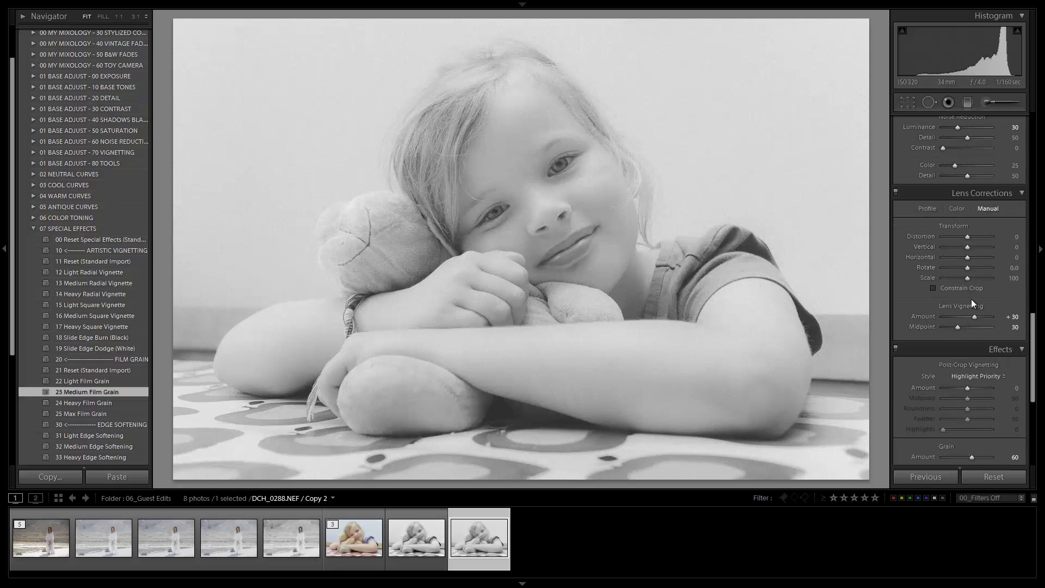
pyautogui.keyDown('alt'); pyautogui.click(966, 316); pyautogui.keyUp('alt')
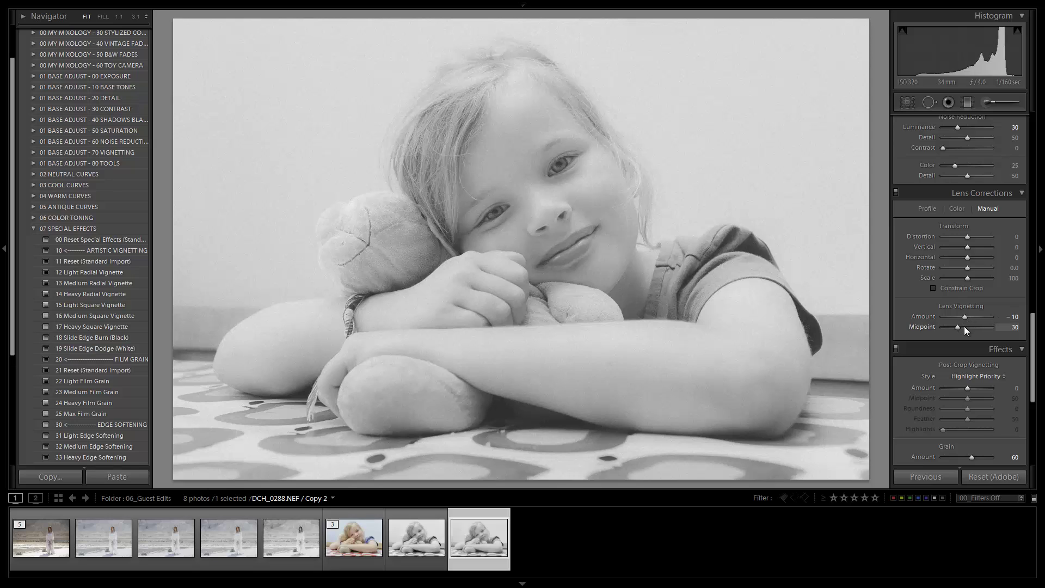
pyautogui.scroll(-4, 964, 325)
pyautogui.scroll(-2, 970, 315)
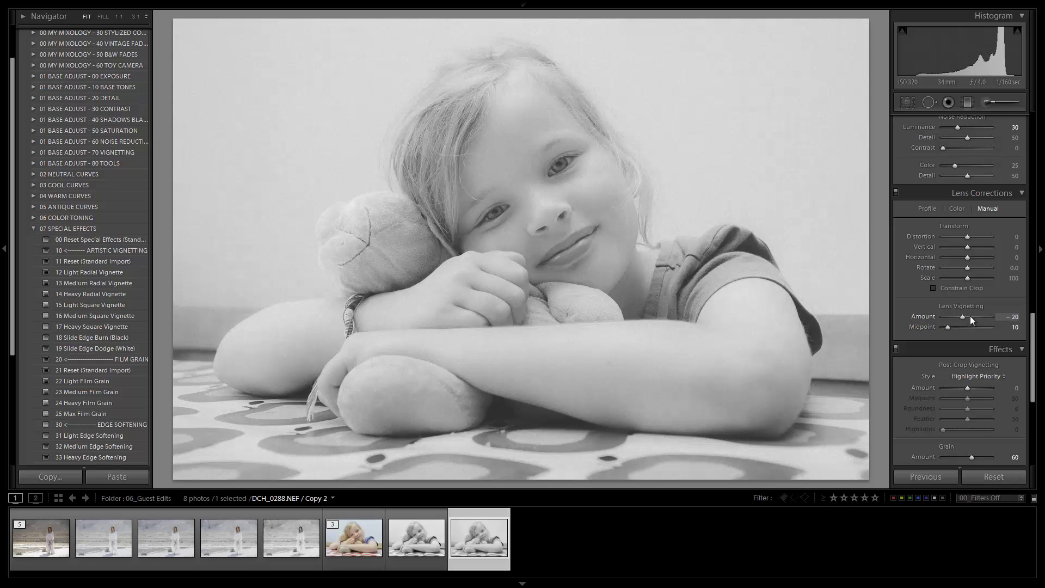
pyautogui.scroll(-1, 971, 316)
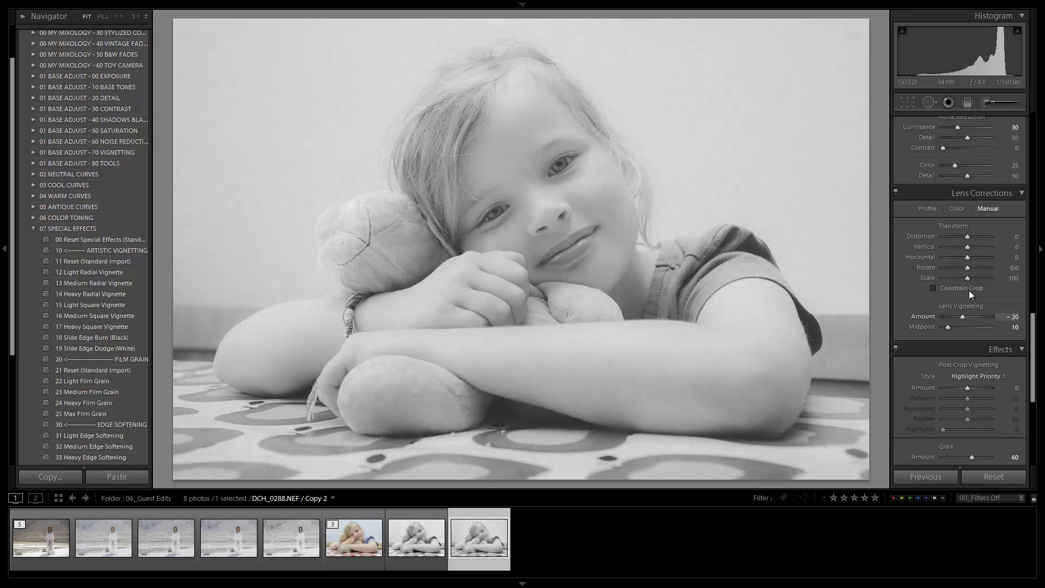
# Compare the color portrait with its two black-and-white virtual copies, viewing each version in turn
pyautogui.scroll(10, 964, 266)
pyautogui.click(357, 546)
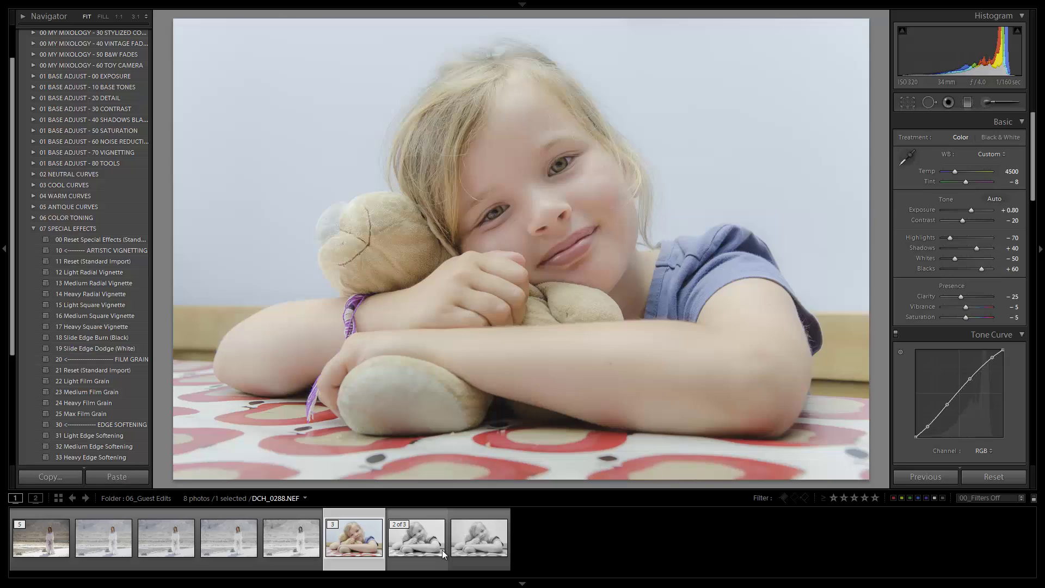
pyautogui.click(442, 550)
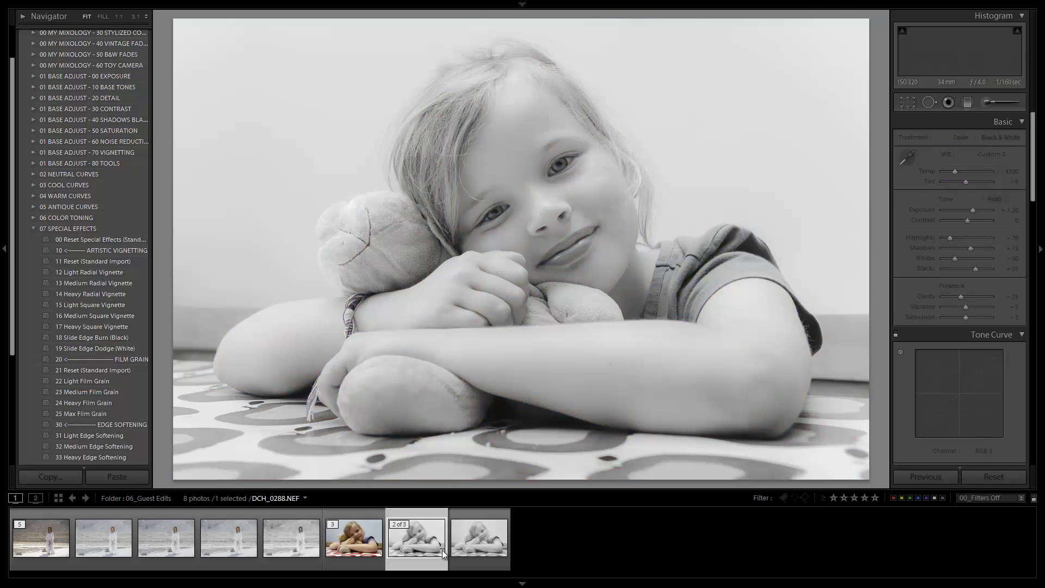
pyautogui.press('Right')
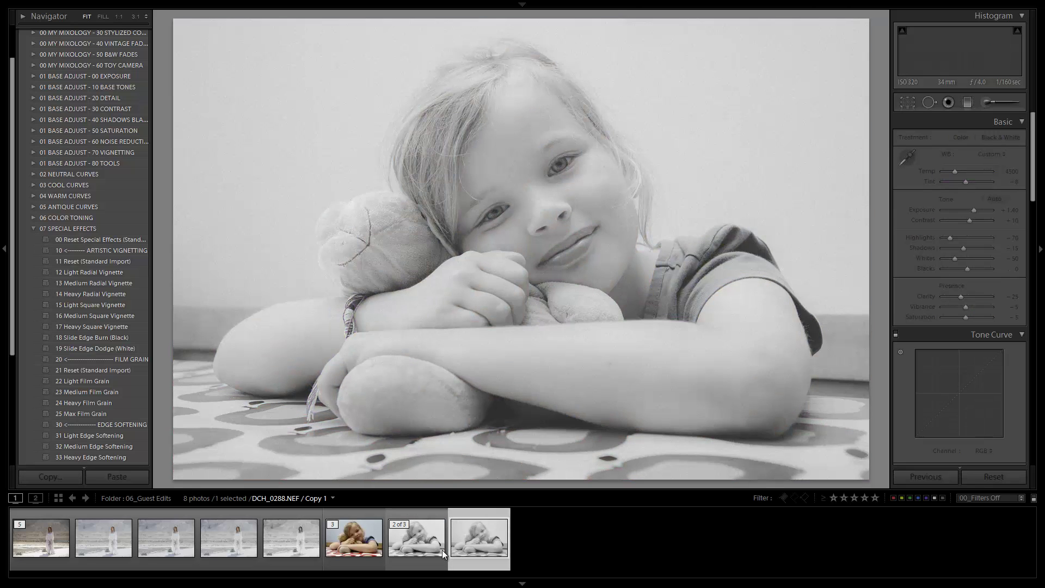